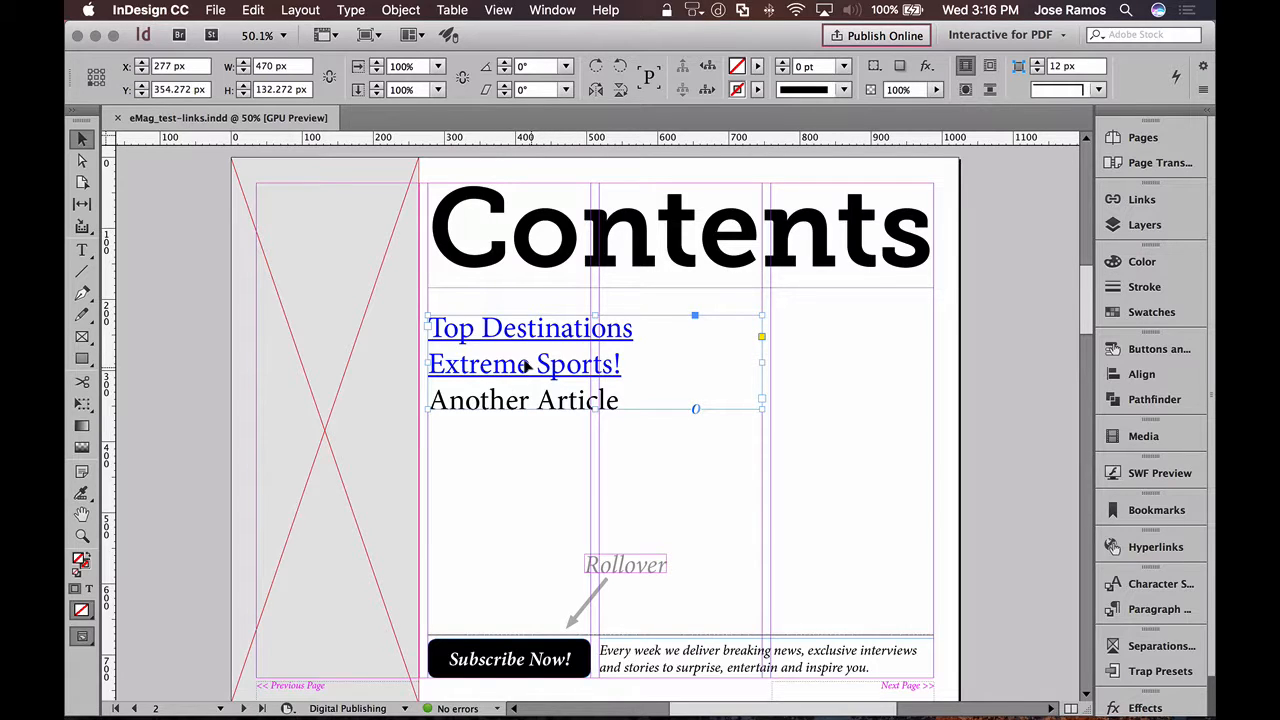
click(186, 286)
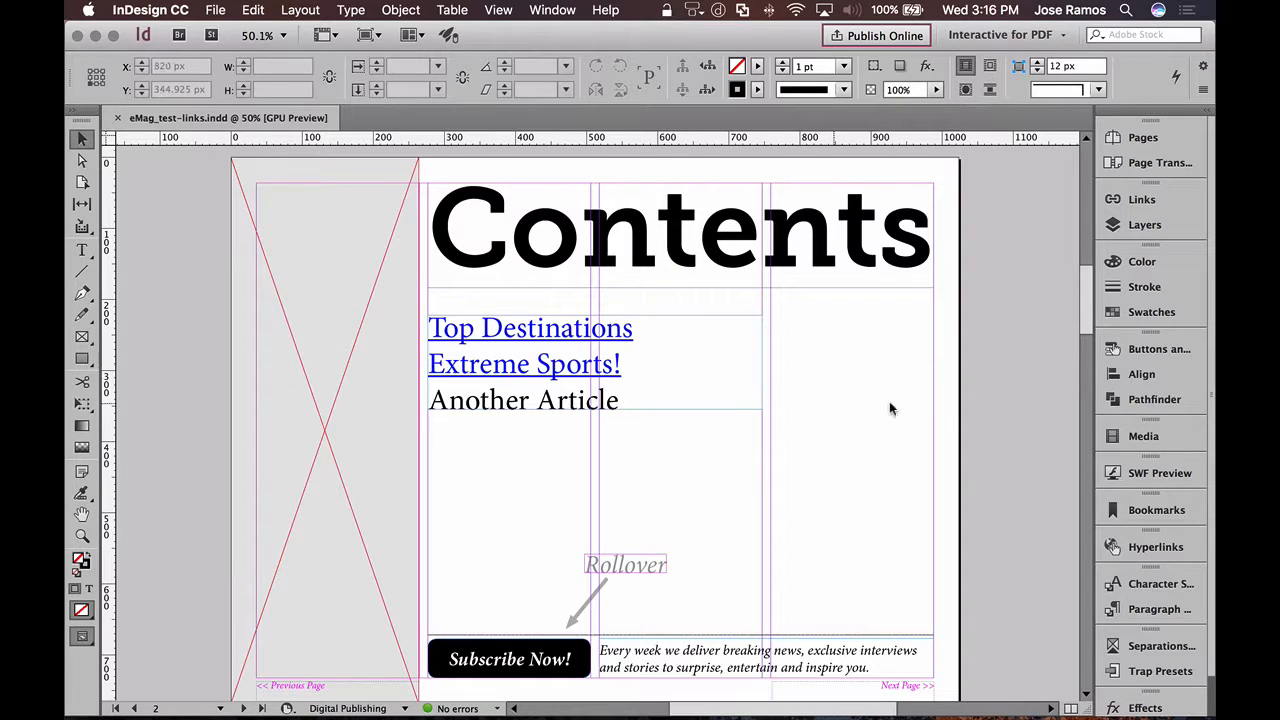
drag(1084, 316, 1083, 220)
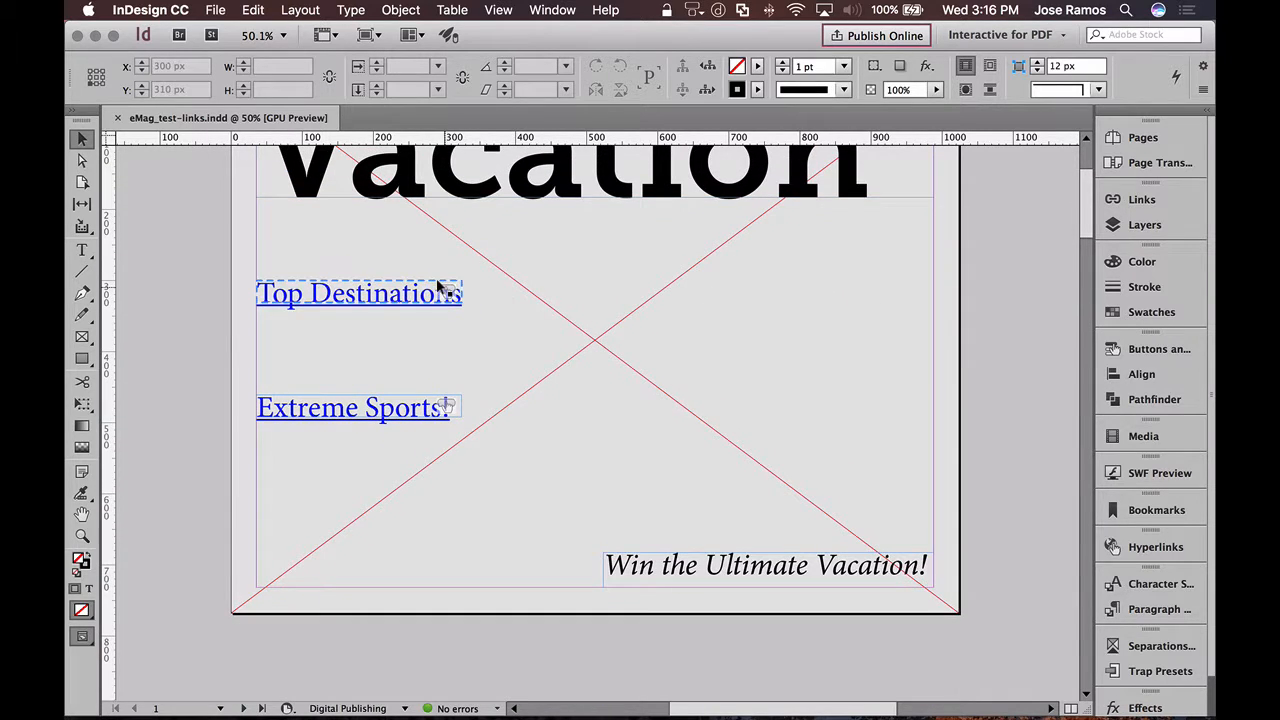
click(400, 412)
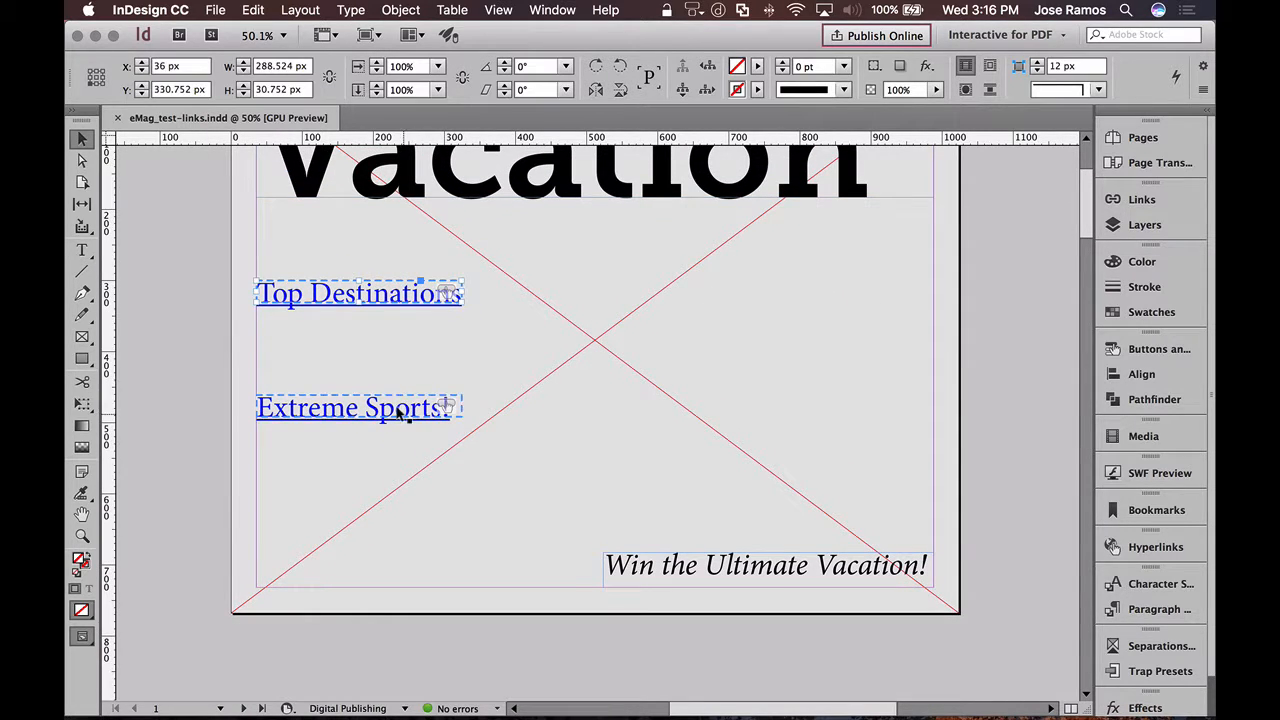
click(968, 306)
drag(1087, 218, 1087, 303)
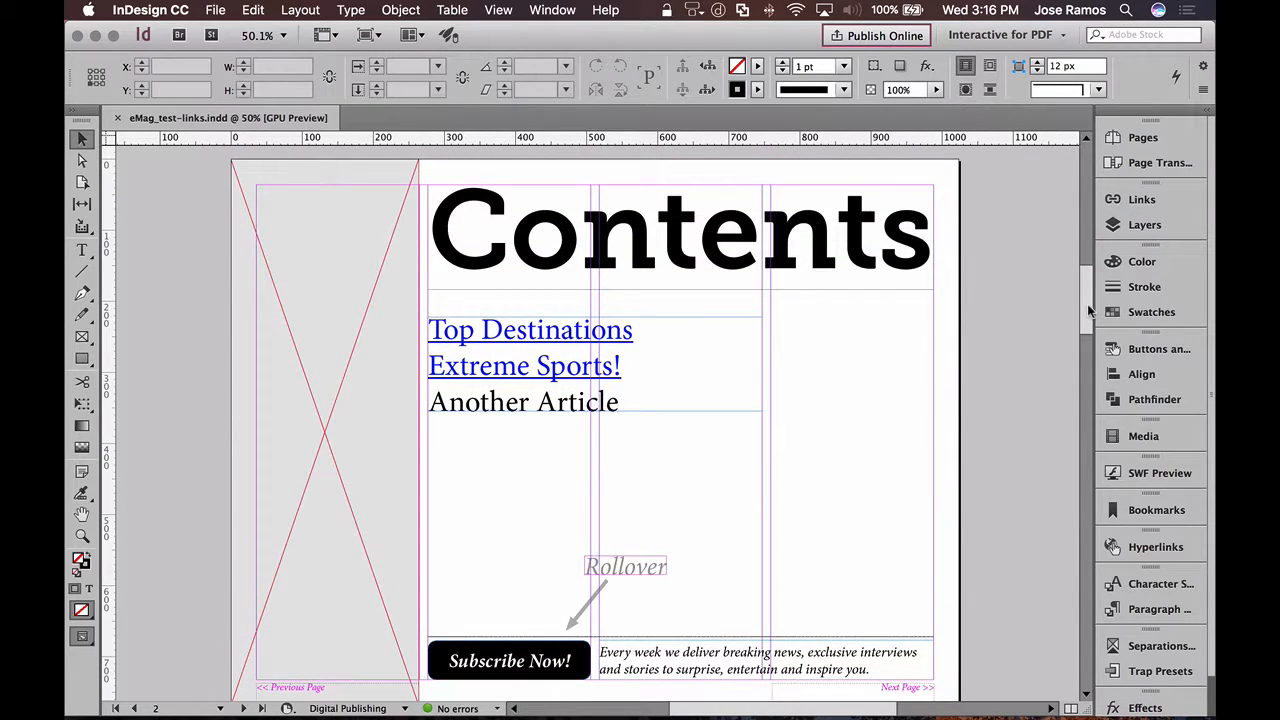
- Draw an empty rectangular graphic frame about 303 by 48 px over the Top Destinations entry on the Contents page
click(82, 336)
drag(424, 312, 641, 347)
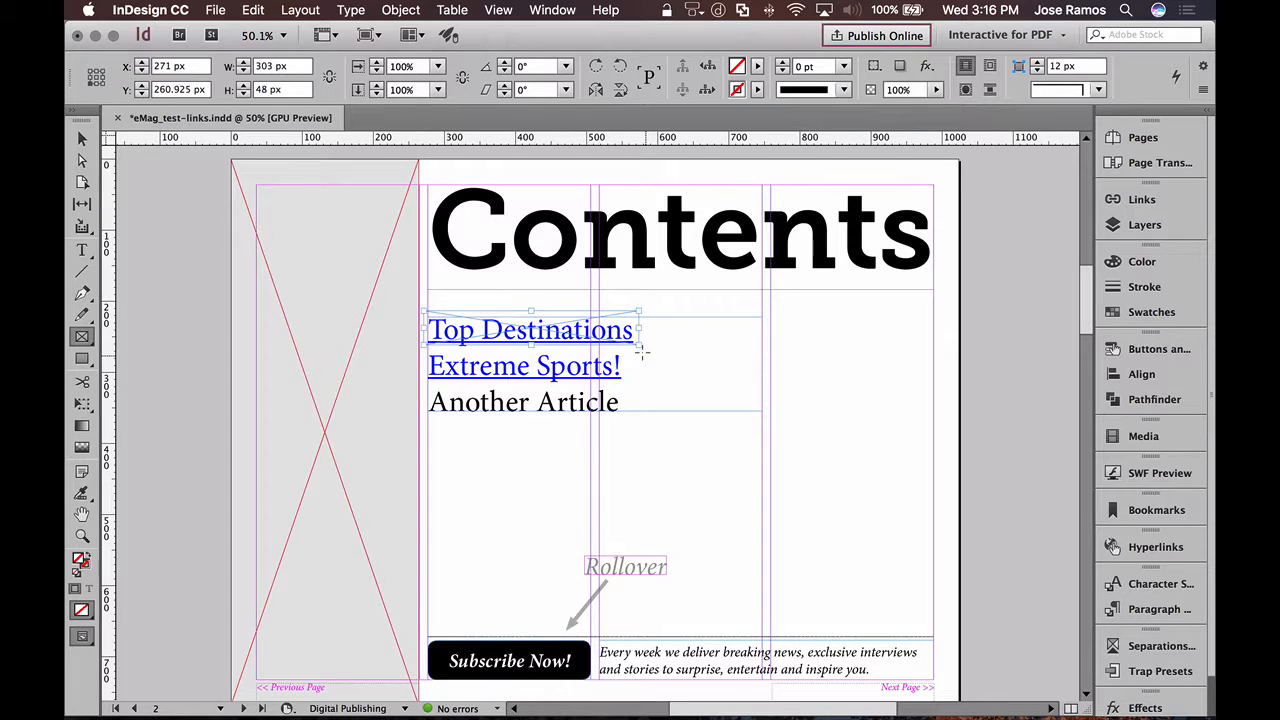
click(82, 138)
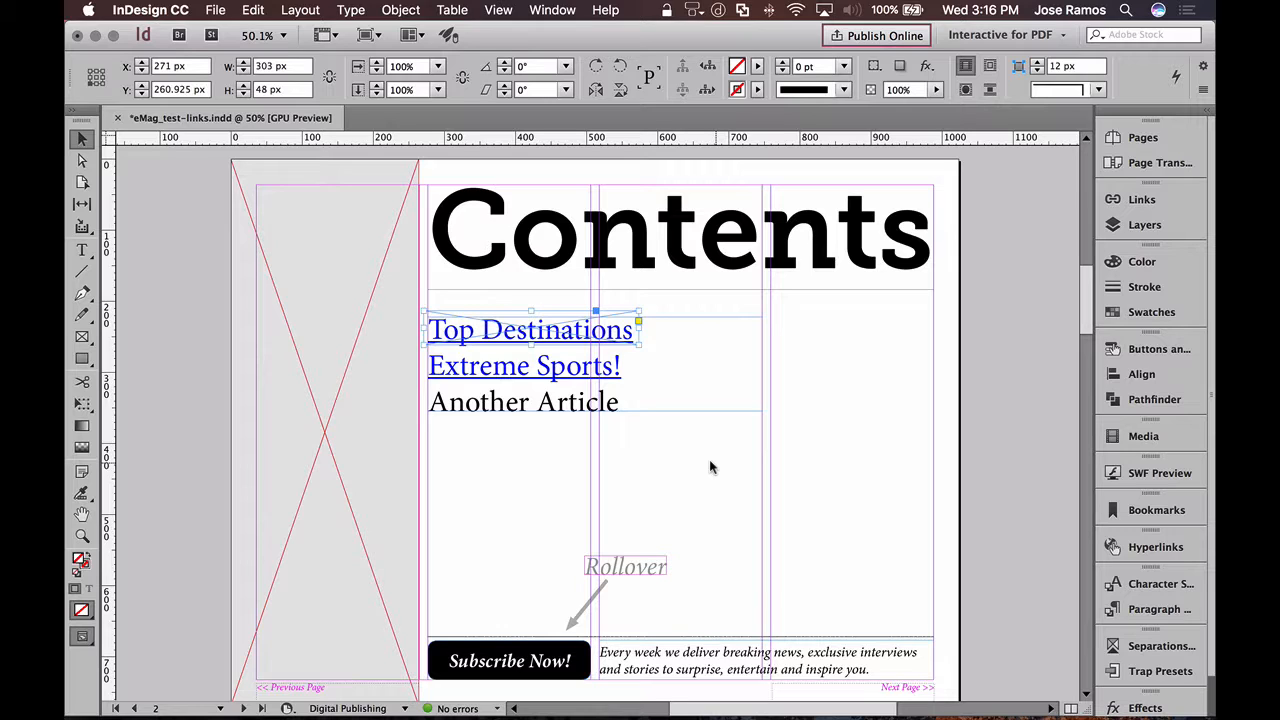
- Convert the frame over Top Destinations into a button with a Go To Destination action targeting Top Destinations
click(1145, 348)
click(1044, 651)
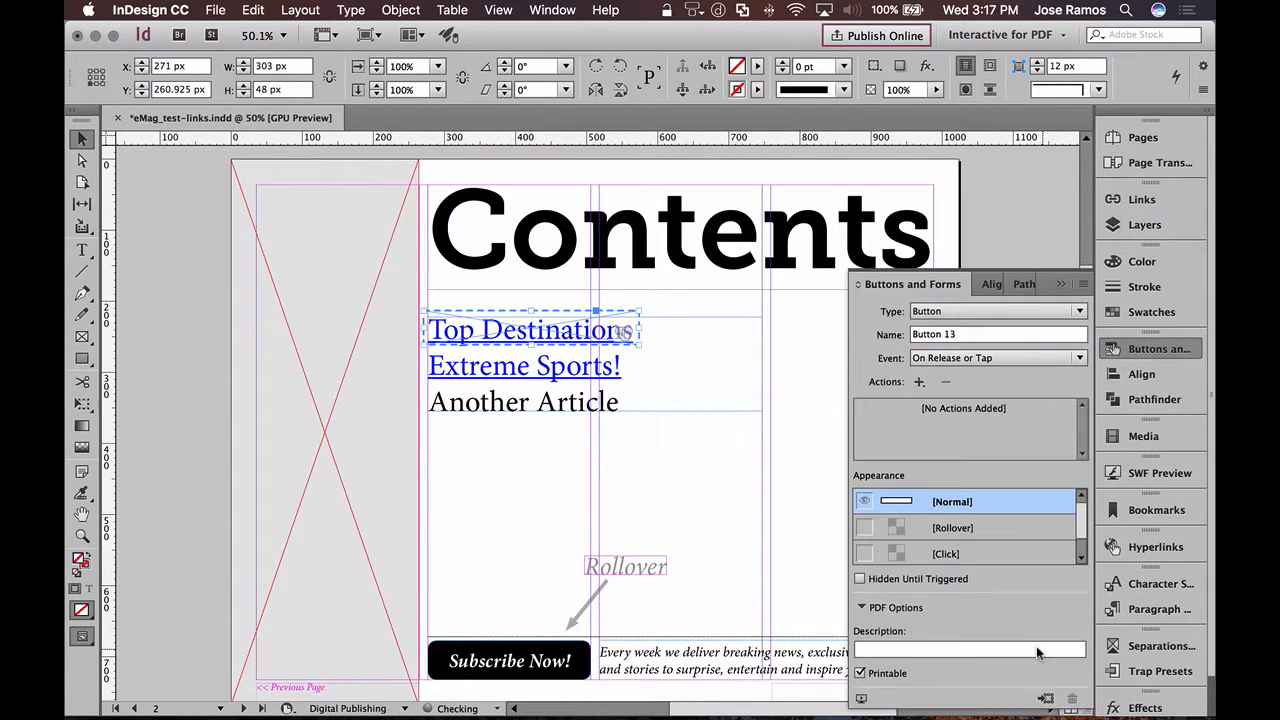
click(918, 381)
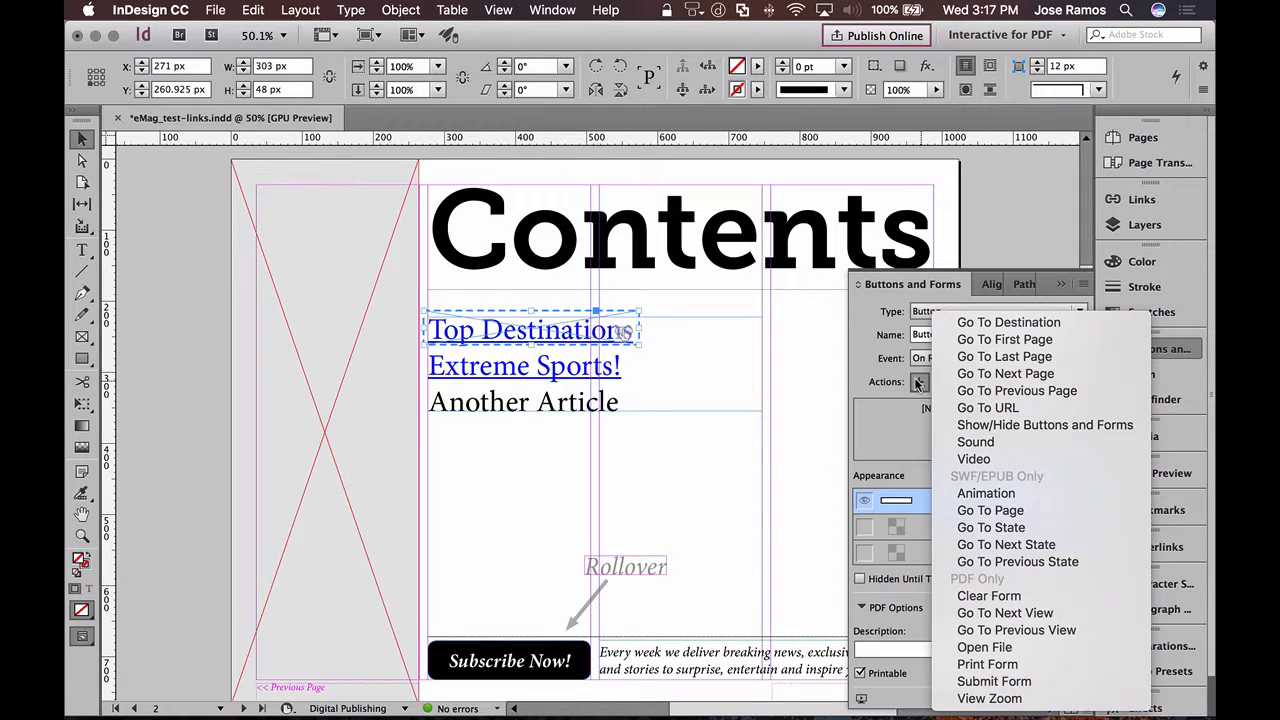
click(1004, 322)
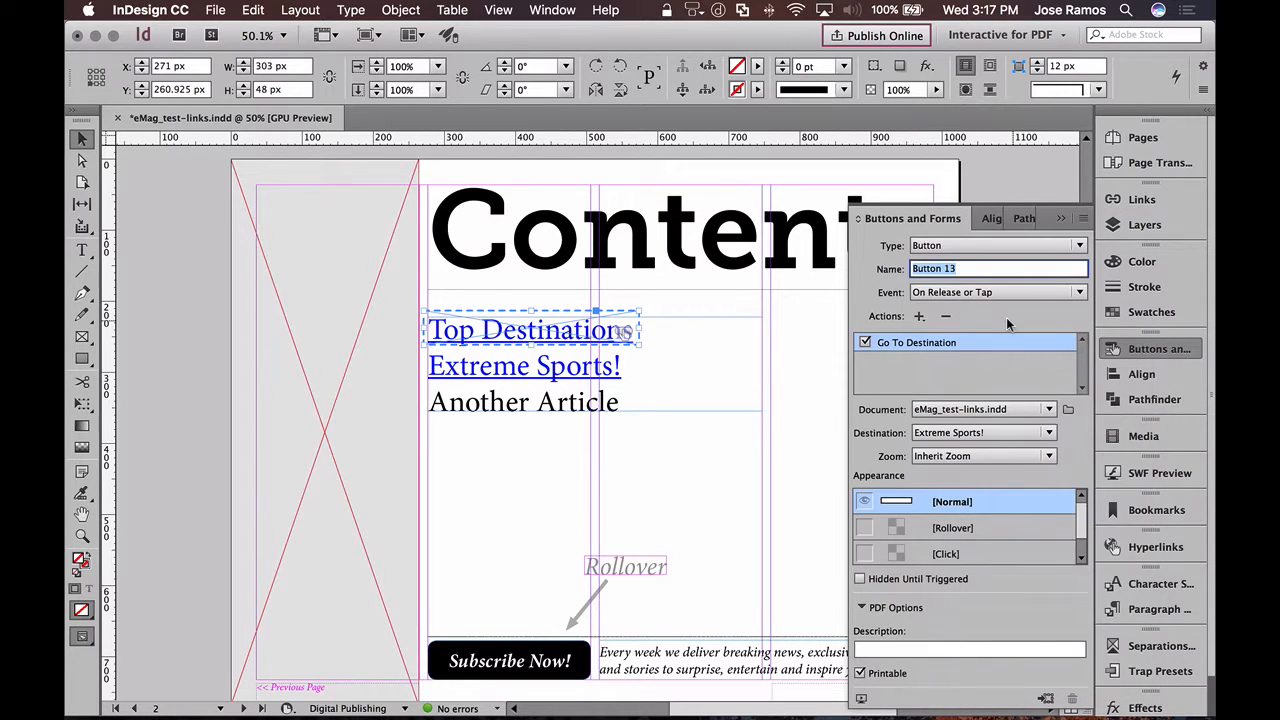
click(960, 433)
click(953, 470)
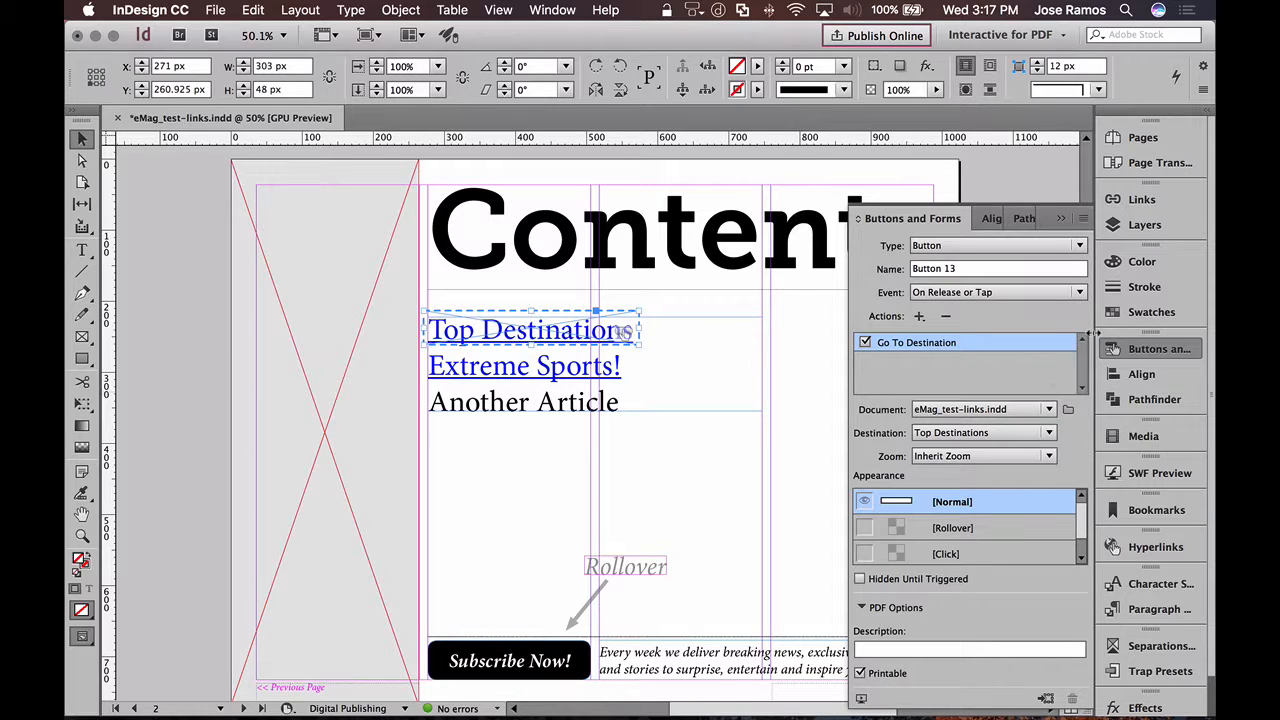
click(1112, 348)
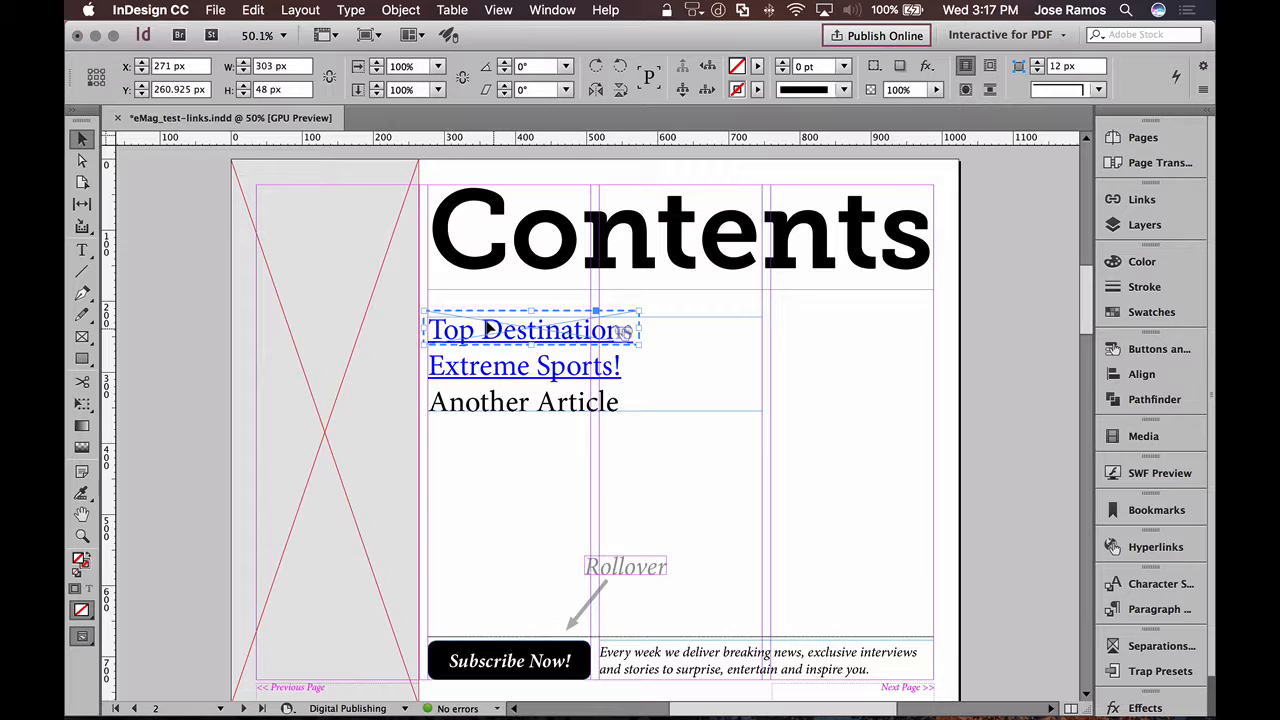
click(965, 313)
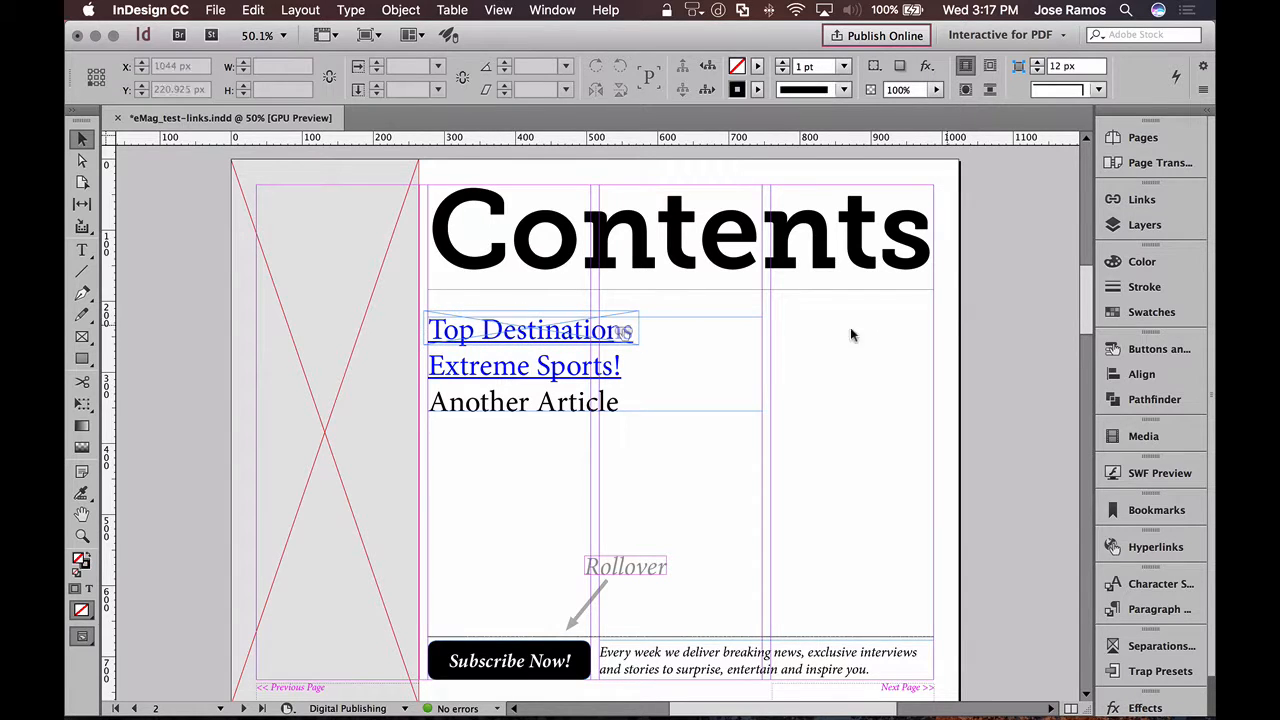
- Check how the Contents page looks without frame edges in a preview screen mode, and return to Normal mode
click(362, 35)
click(390, 89)
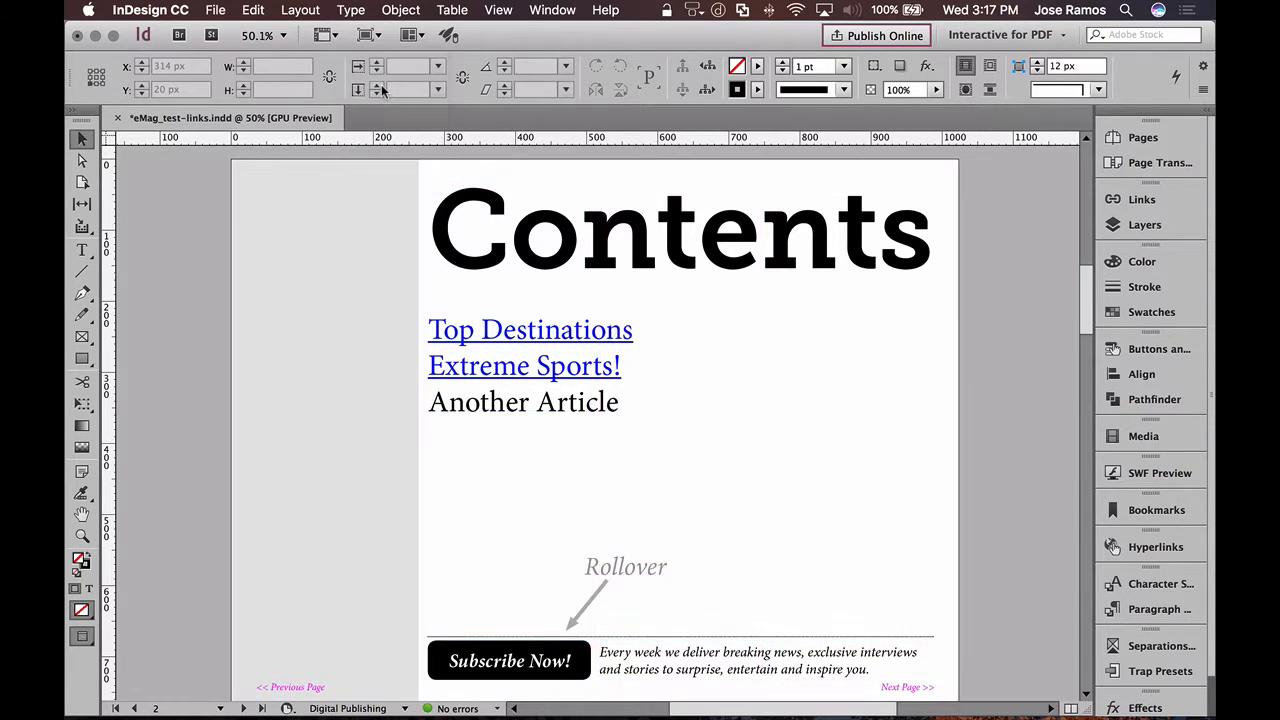
click(450, 314)
click(371, 38)
click(389, 63)
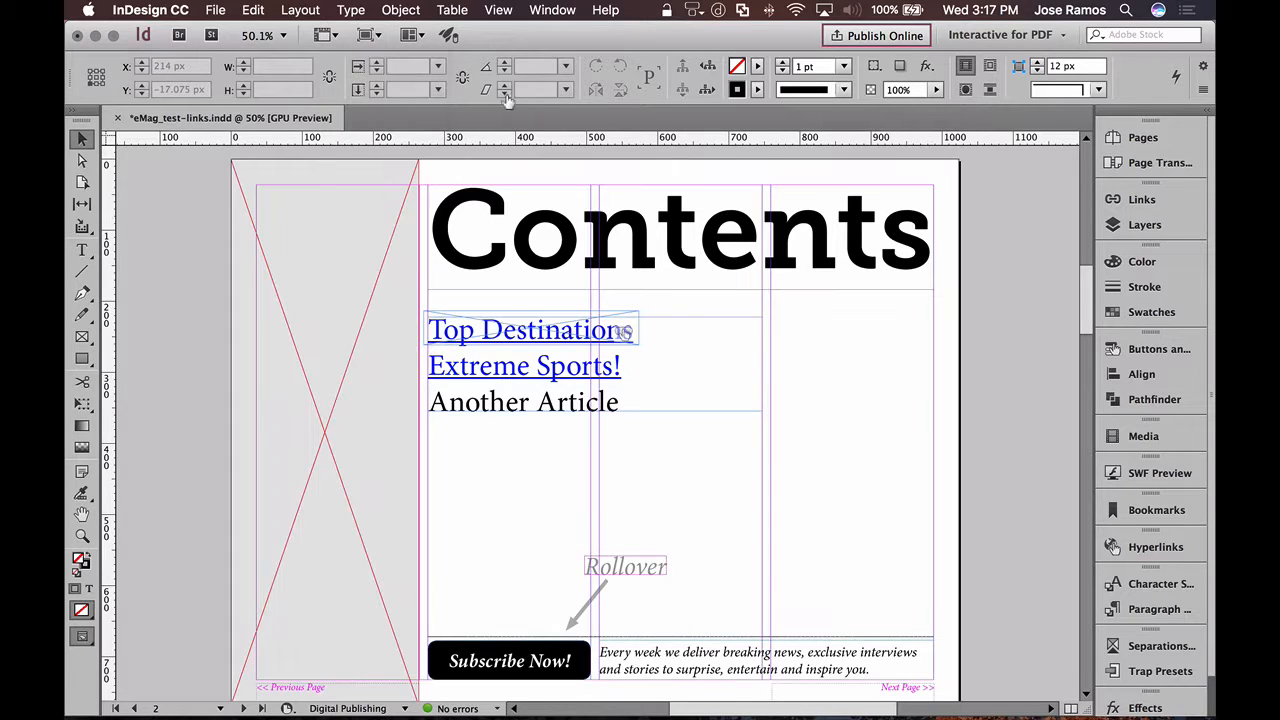
- Copy the Extreme Sports! button from the cover page and paste it onto the Contents page beside the article list
click(629, 375)
click(971, 377)
drag(1087, 311, 1083, 205)
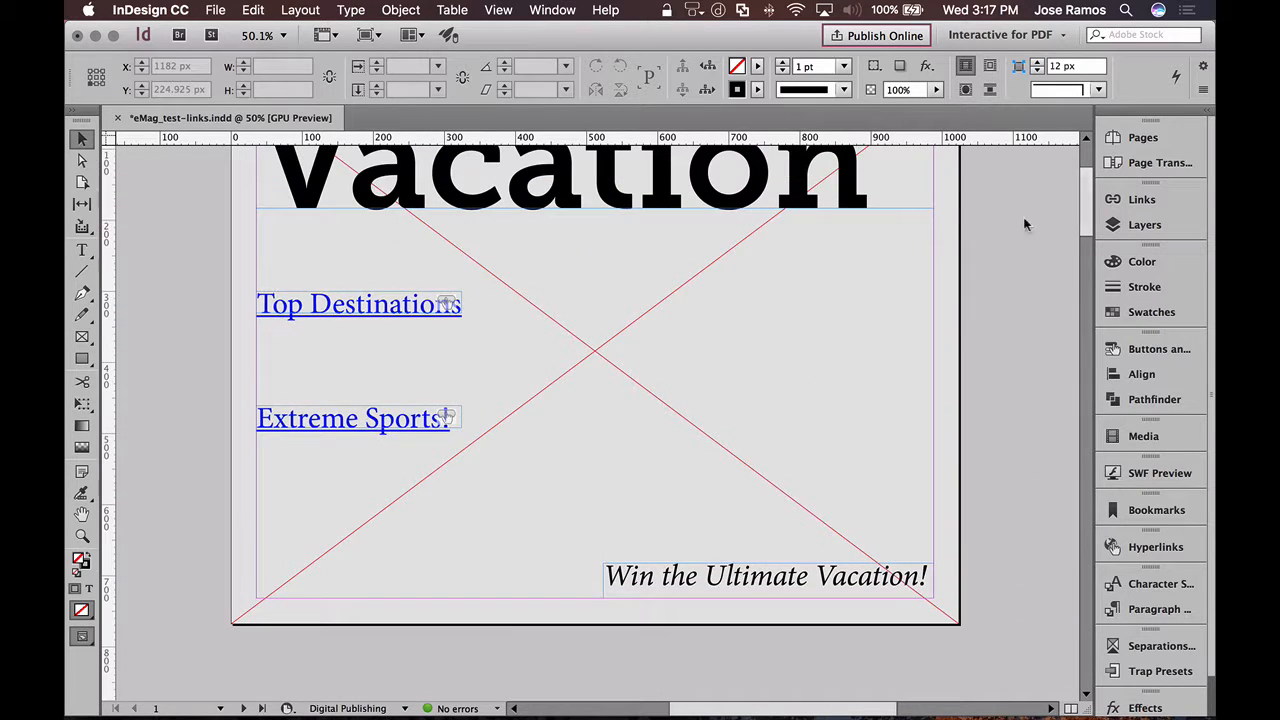
click(373, 418)
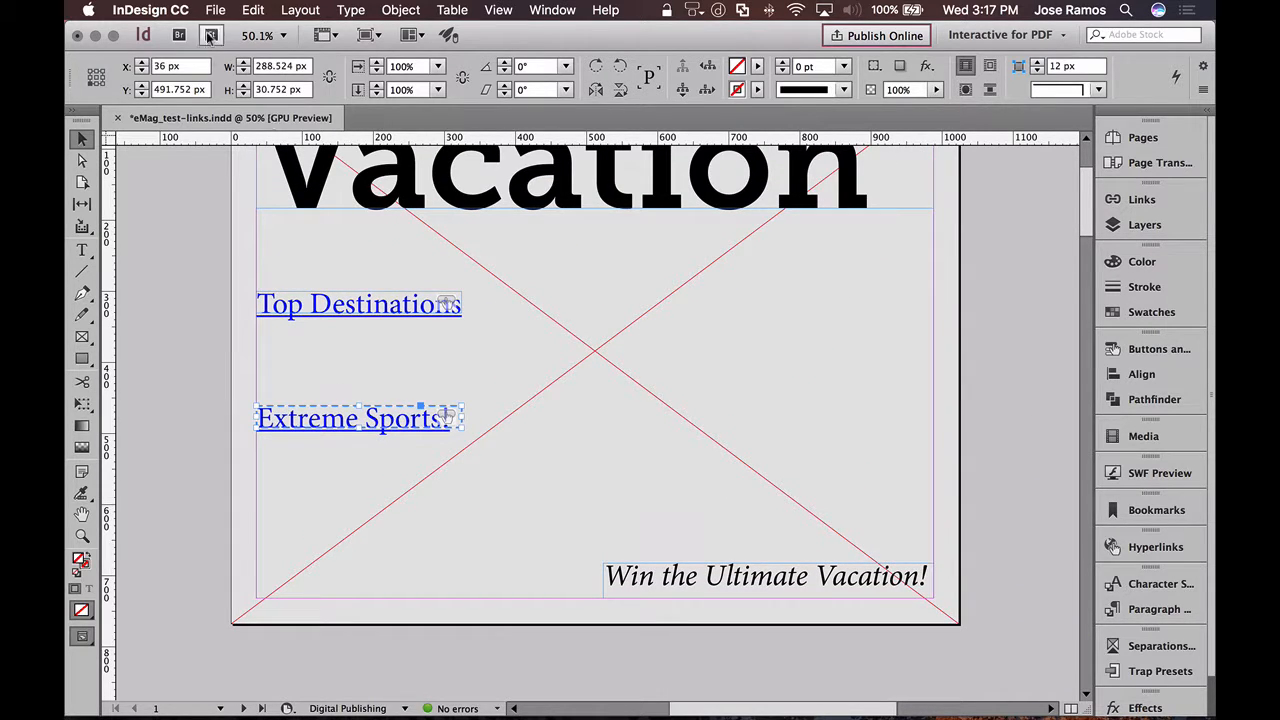
click(253, 10)
click(270, 94)
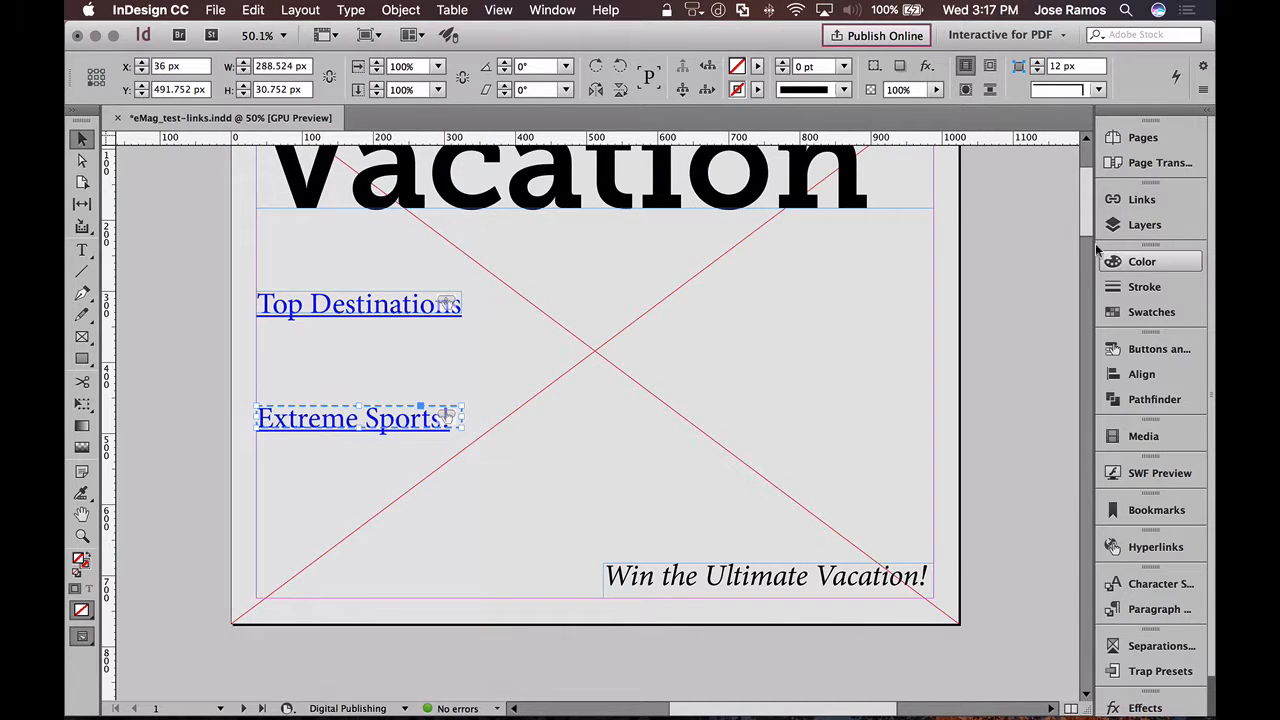
drag(1084, 223, 1085, 329)
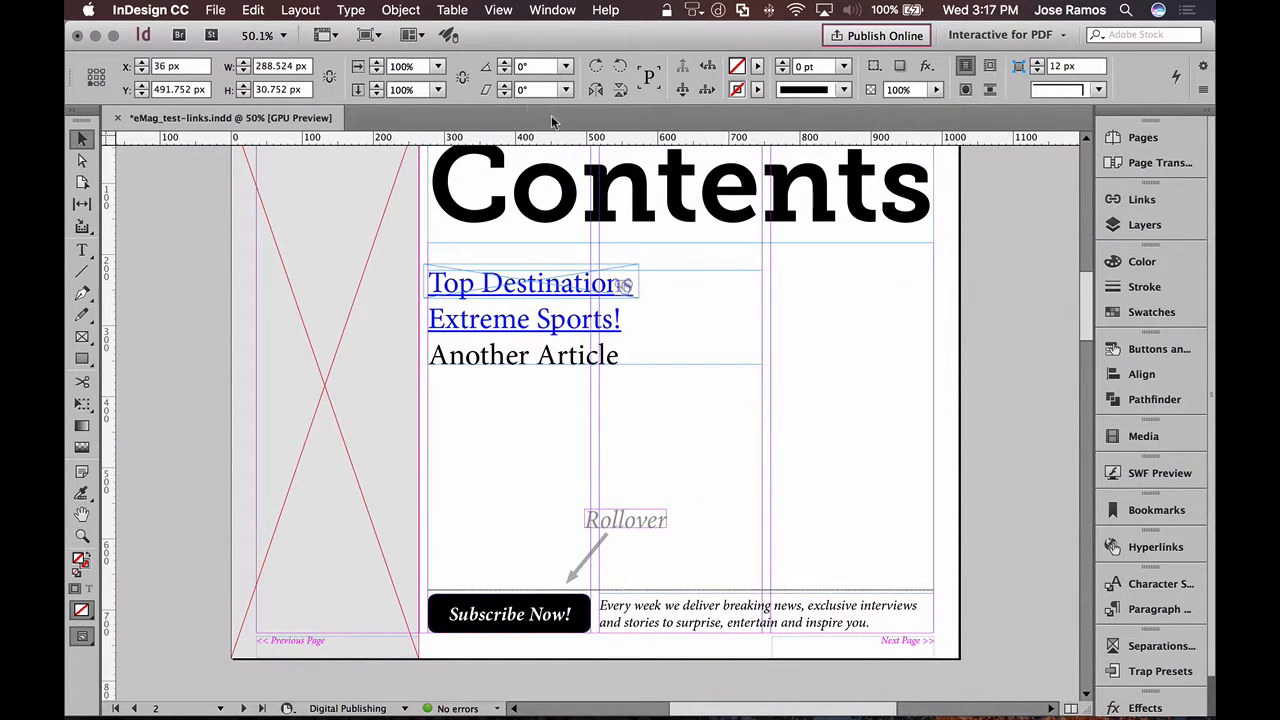
click(253, 10)
key(super+v)
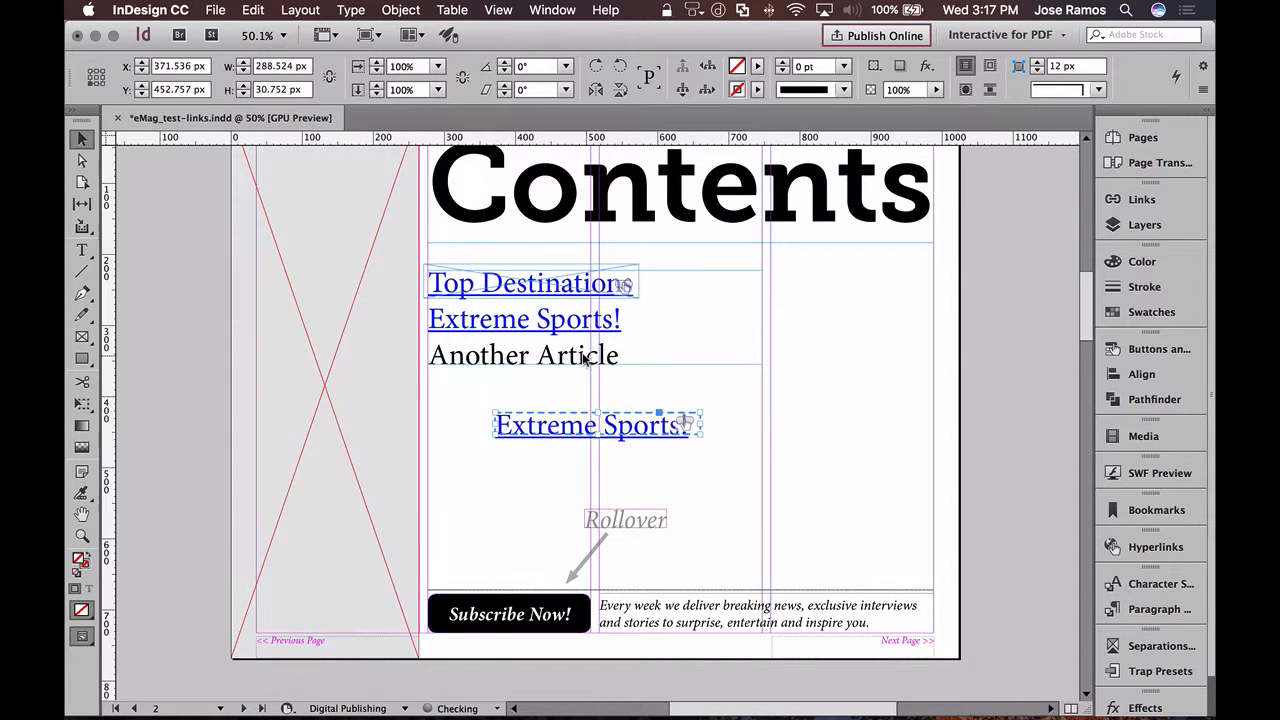
drag(606, 423, 806, 347)
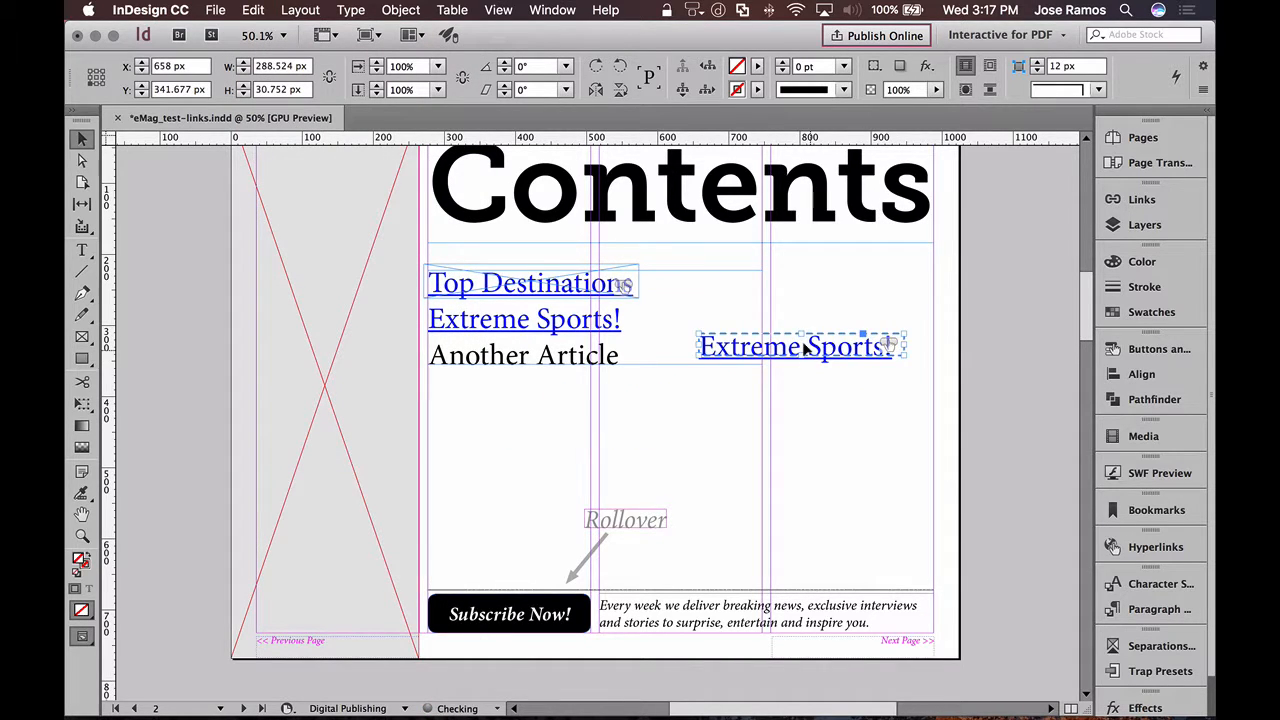
- Delete the text inside the pasted Extreme Sports! button and enlarge its frame to about 43 px high
double_click(738, 347)
double_click(736, 347)
triple_click(736, 347)
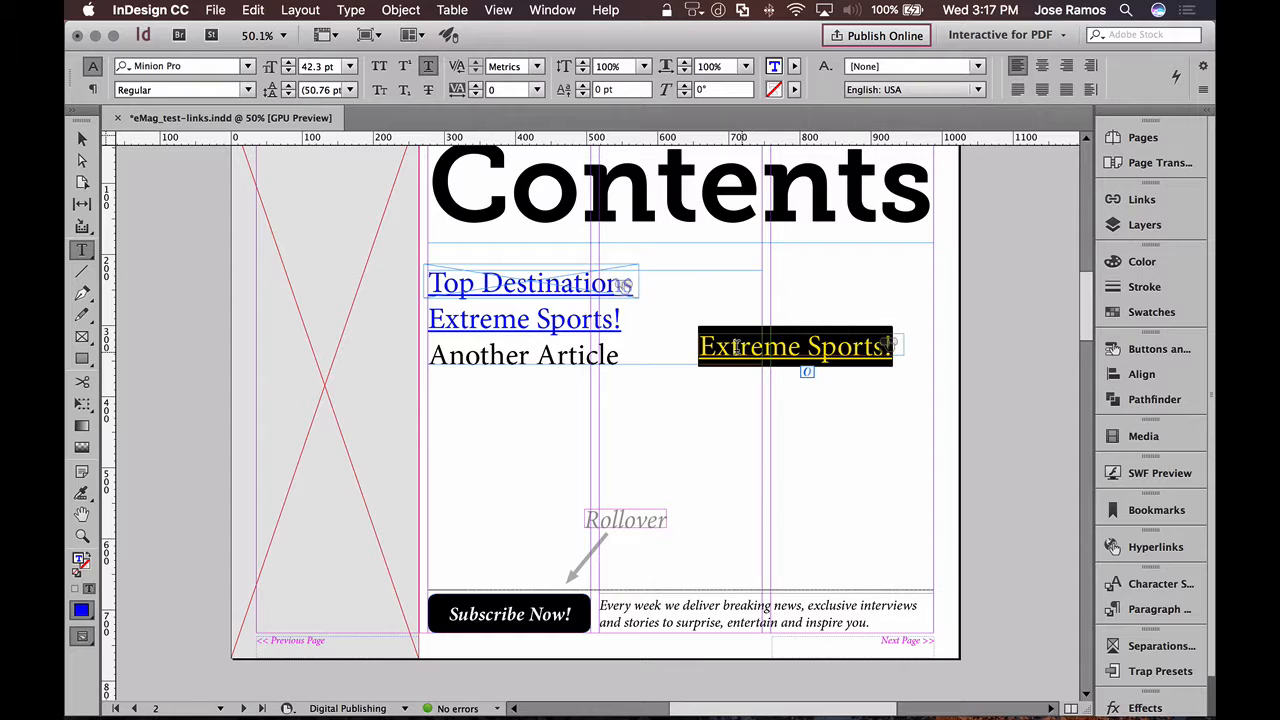
key(BackSpace)
click(82, 139)
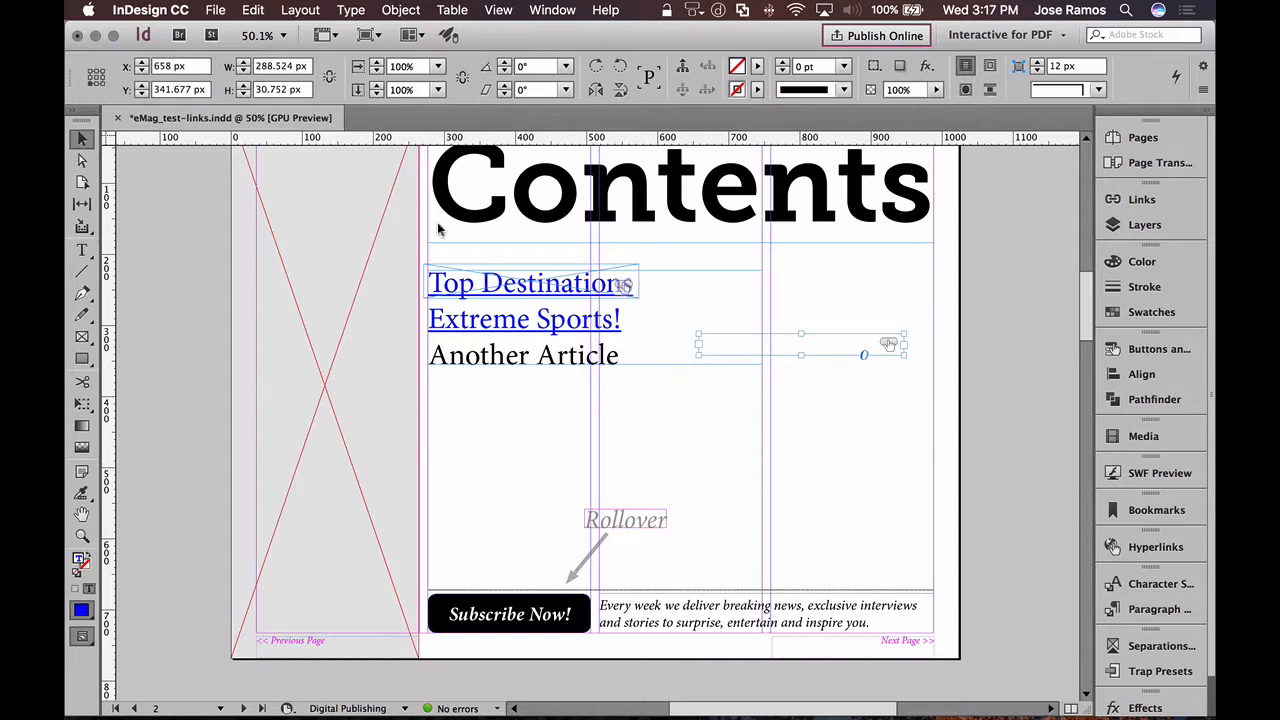
mouse_move(797, 349)
mouse_down()
mouse_move(777, 362)
mouse_move(797, 363)
mouse_up()
- Change the emptied button frame's content type to Graphic
click(402, 10)
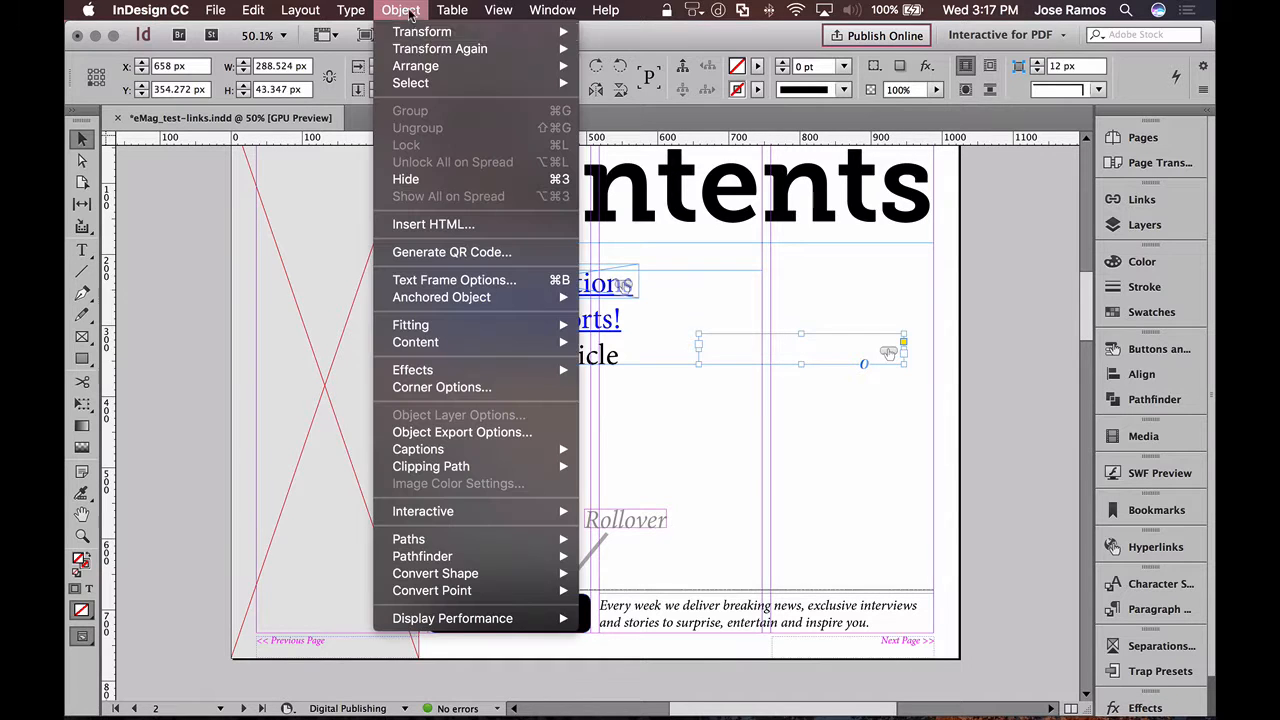
mouse_move(436, 341)
click(622, 345)
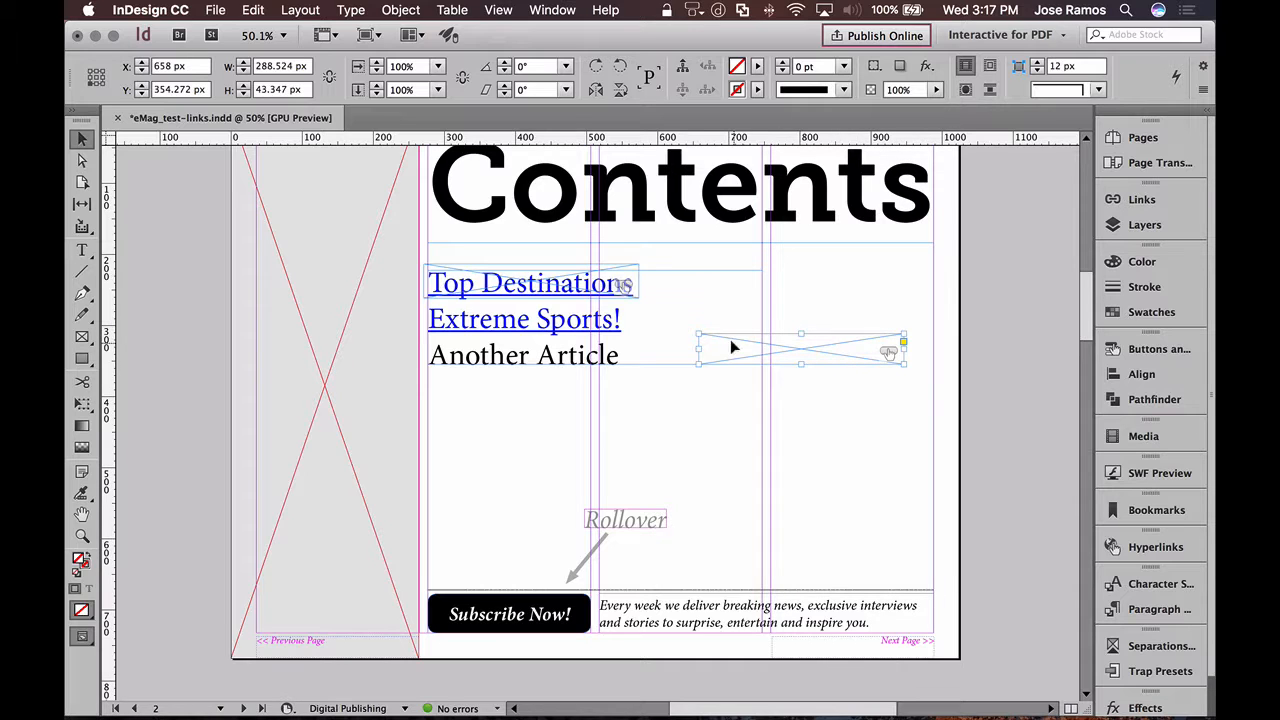
- Place the empty button over the Extreme Sports! entry and resize it to about 303 by 55 px
drag(811, 340, 520, 321)
drag(629, 318, 639, 318)
drag(529, 333, 529, 337)
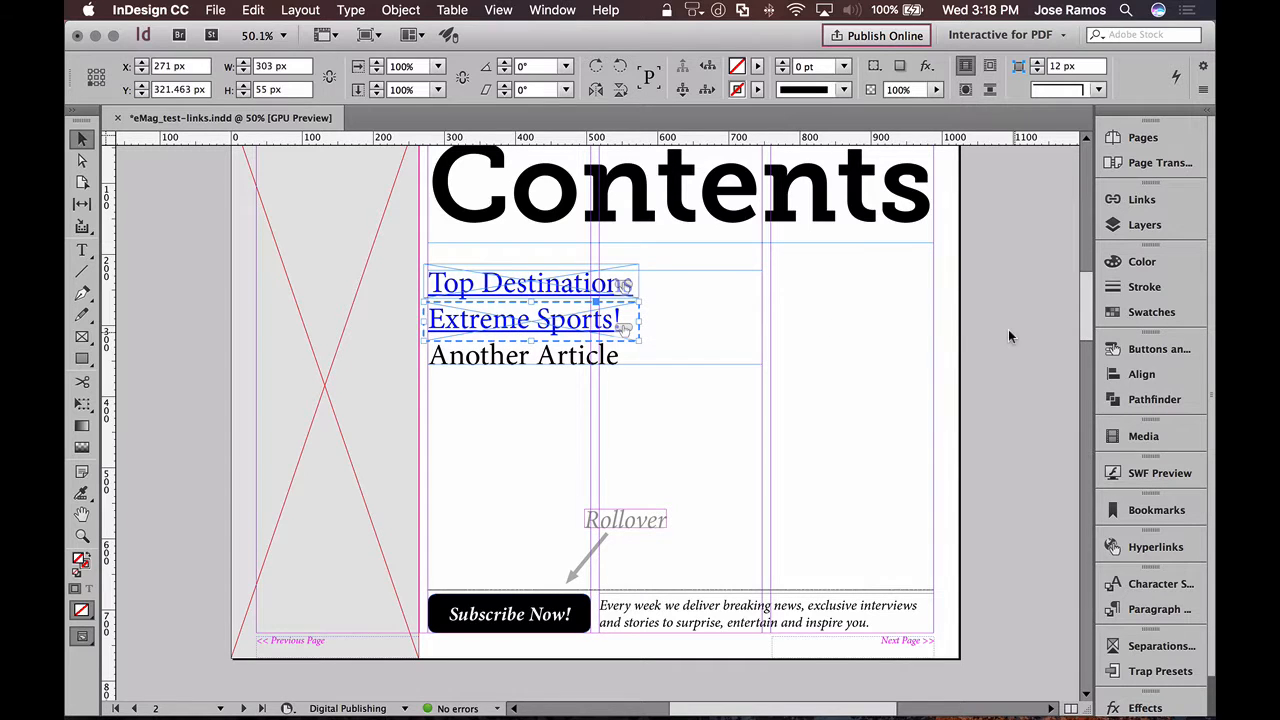
click(926, 337)
- Check the action and destination assigned to the button over the Extreme Sports! entry
click(588, 328)
click(1160, 350)
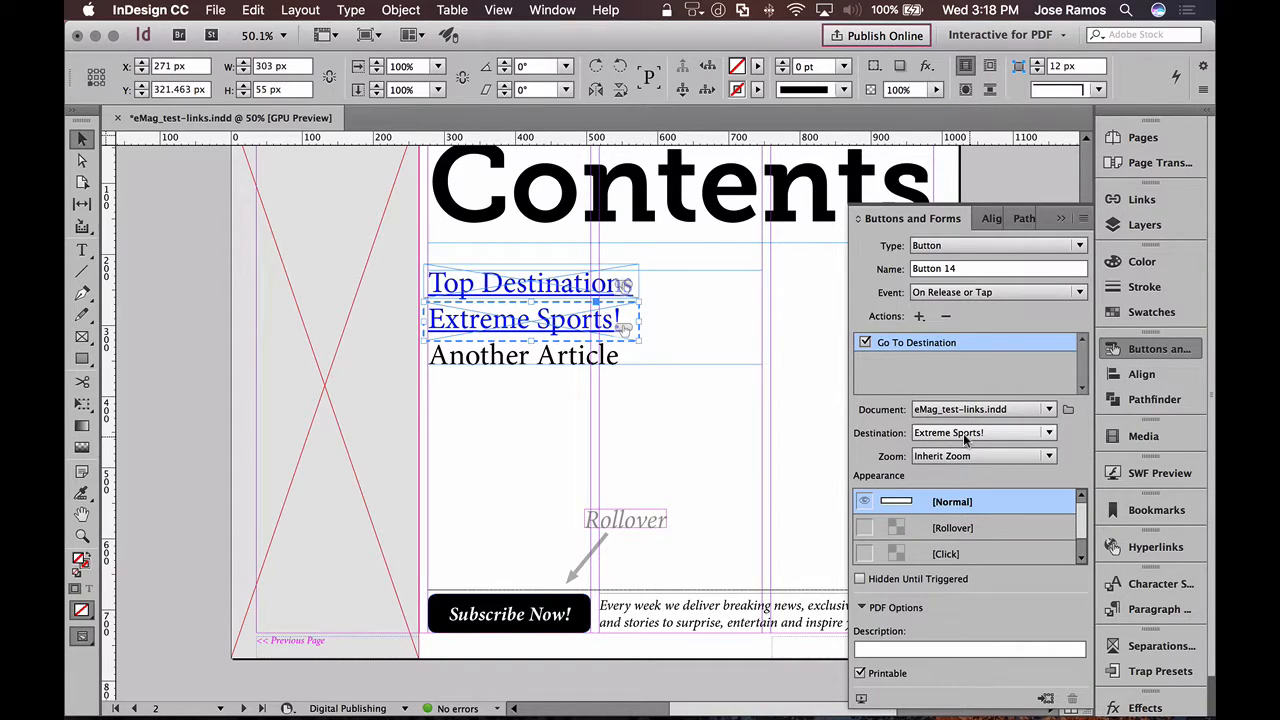
click(1145, 350)
- Deselect the button and save the document
click(1033, 352)
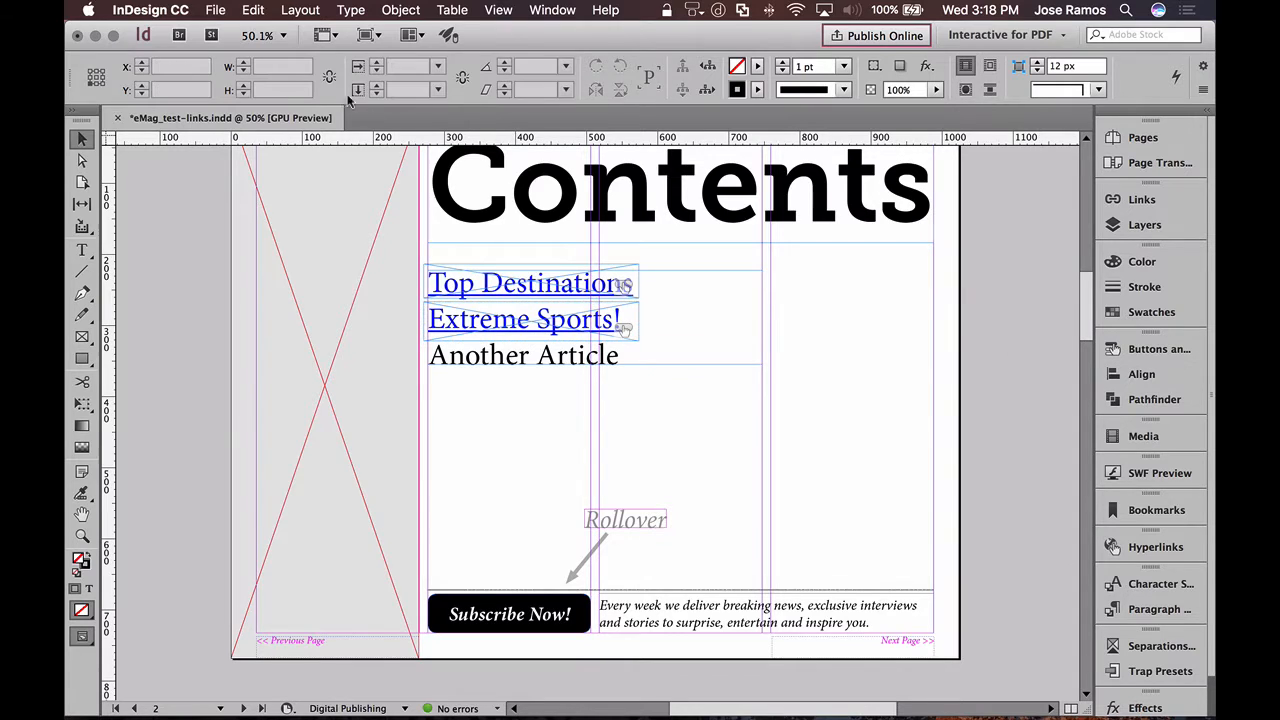
click(213, 9)
click(226, 122)
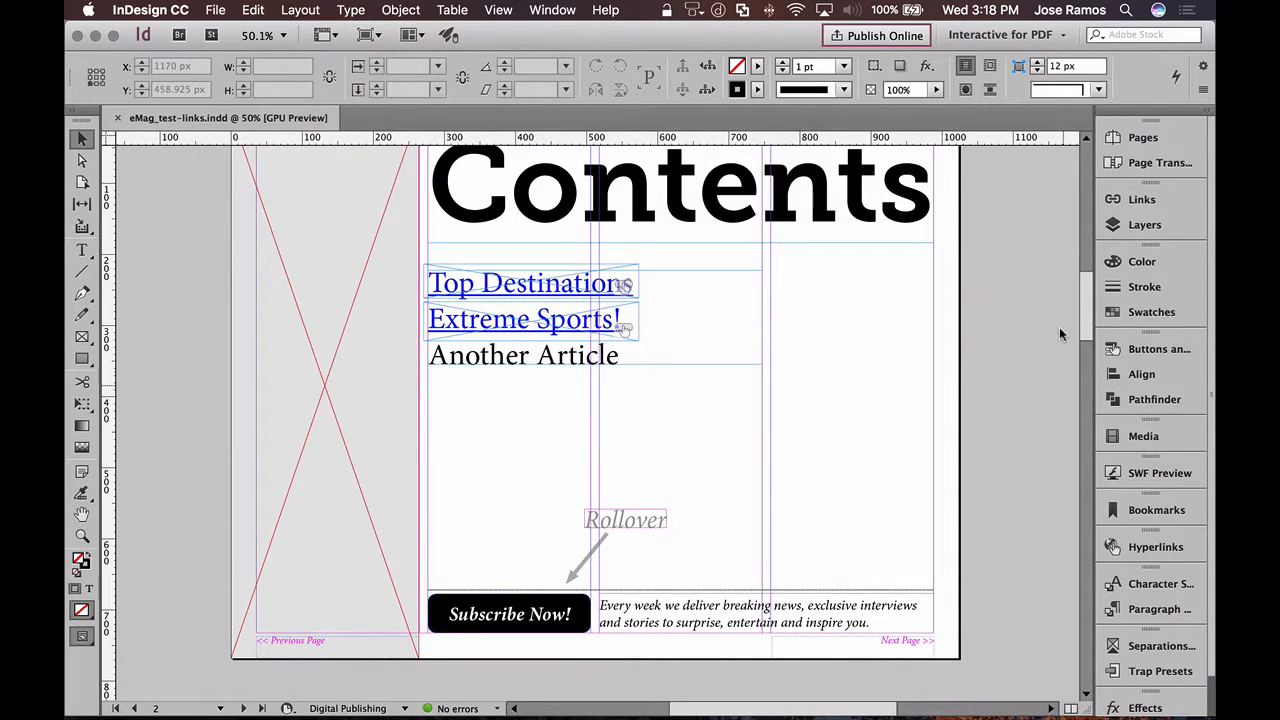
- Convert the black Subscribe Now! text frame at the foot of the Contents page into a button
scroll(1079, 295, down, 3)
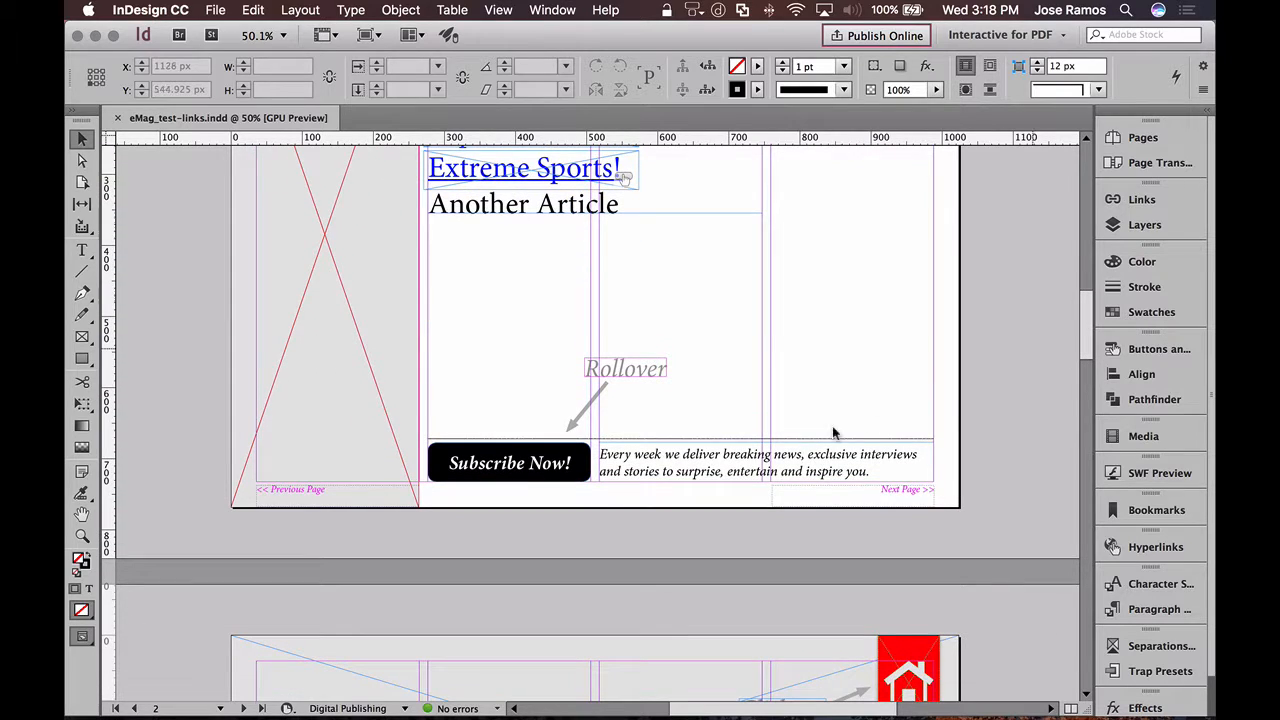
click(523, 476)
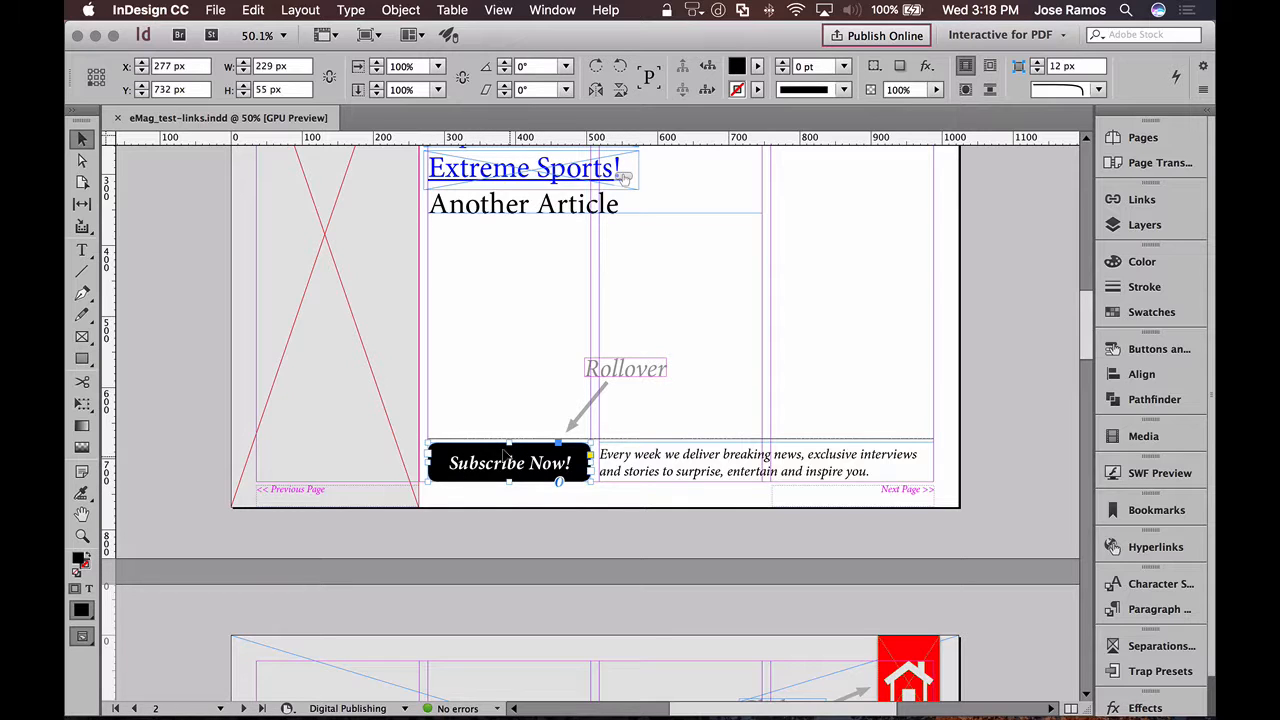
click(1158, 347)
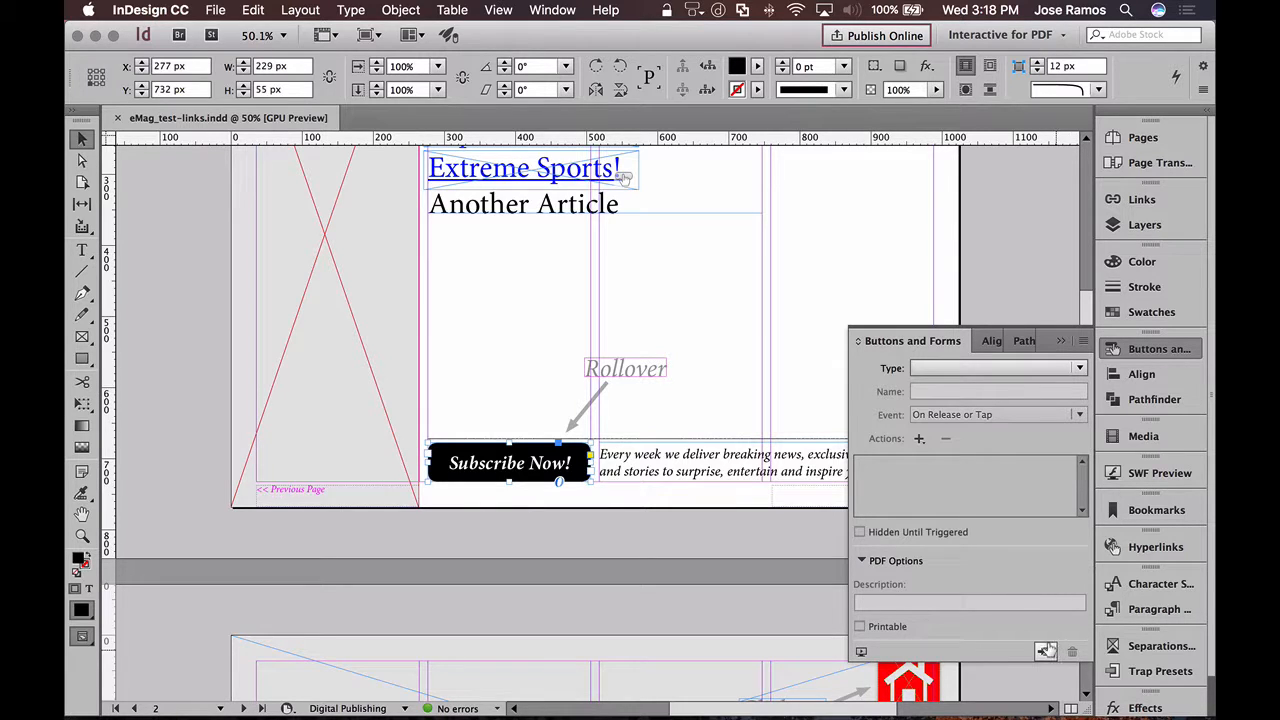
click(1045, 651)
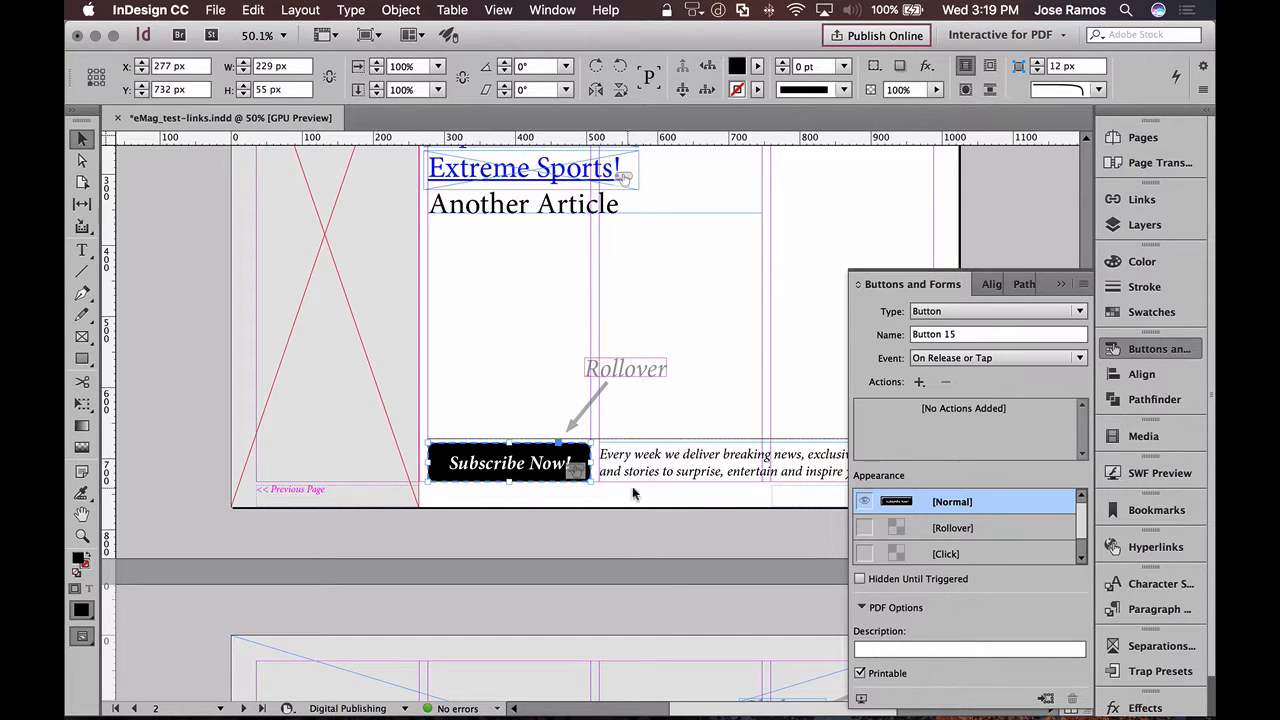
- Enable the Rollover state for the Subscribe Now! button, fill its shape with RGB Red, and switch back to the Normal state
click(862, 527)
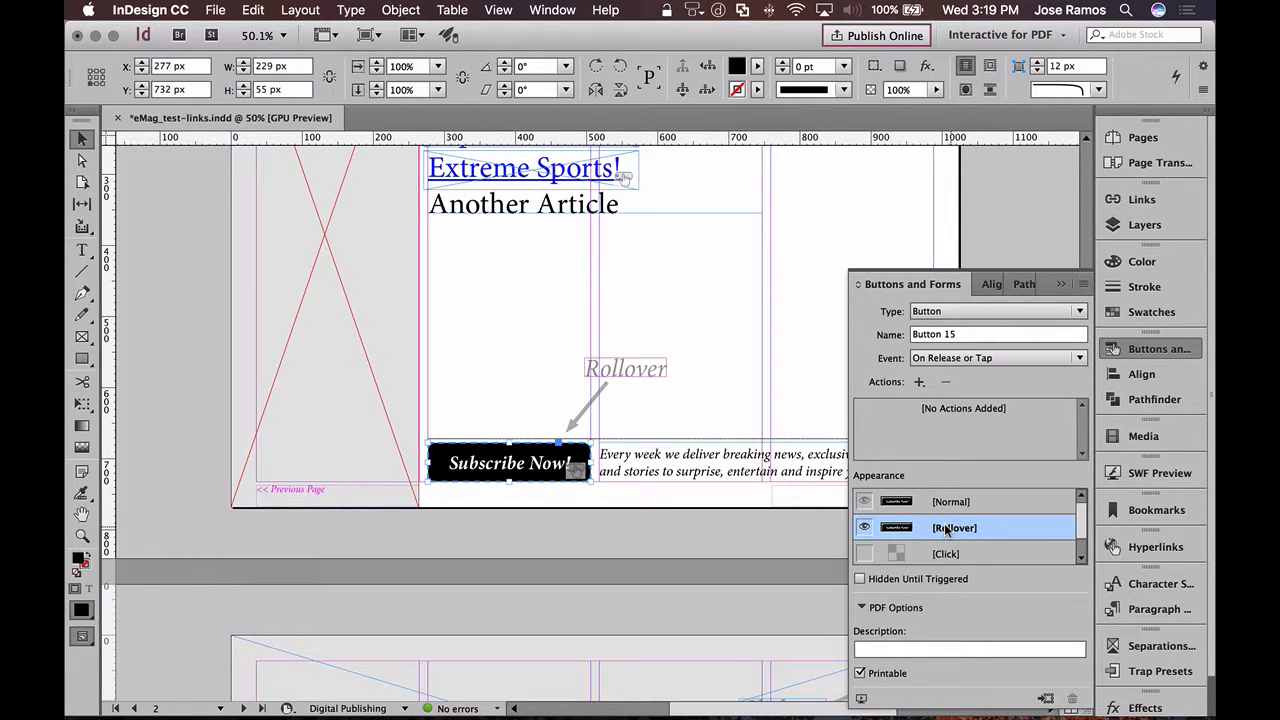
double_click(533, 455)
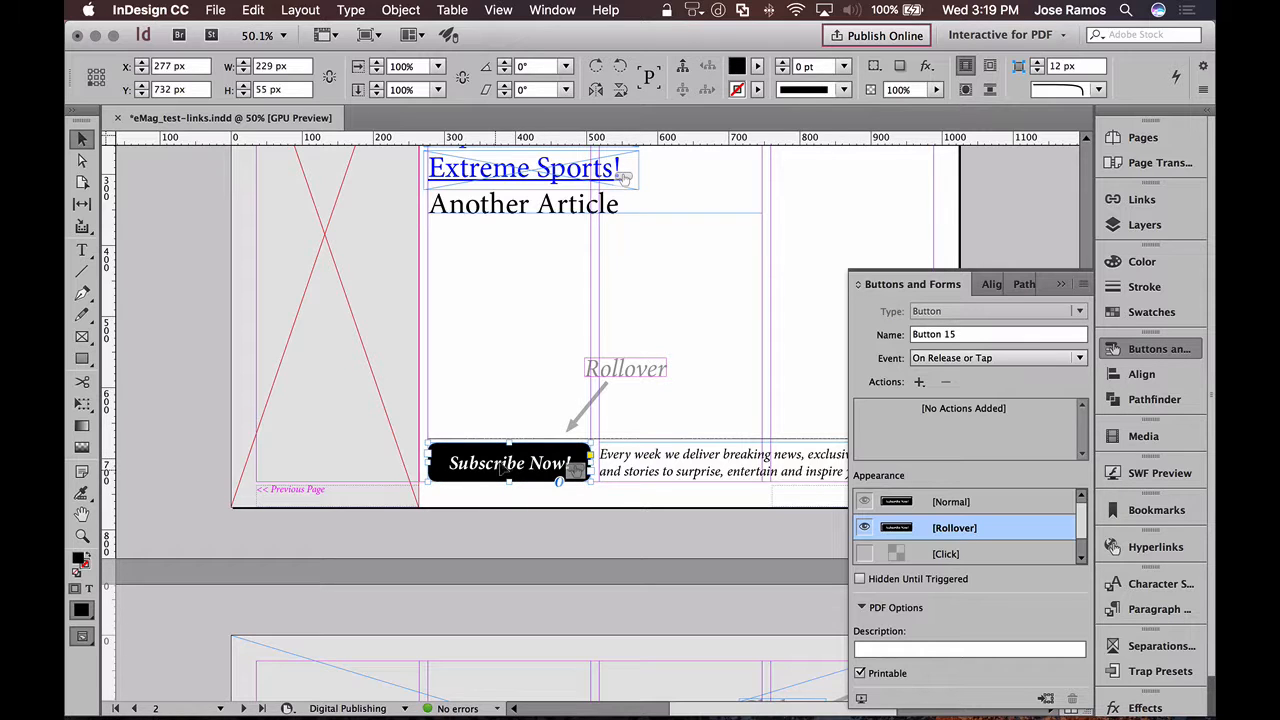
click(756, 67)
click(590, 252)
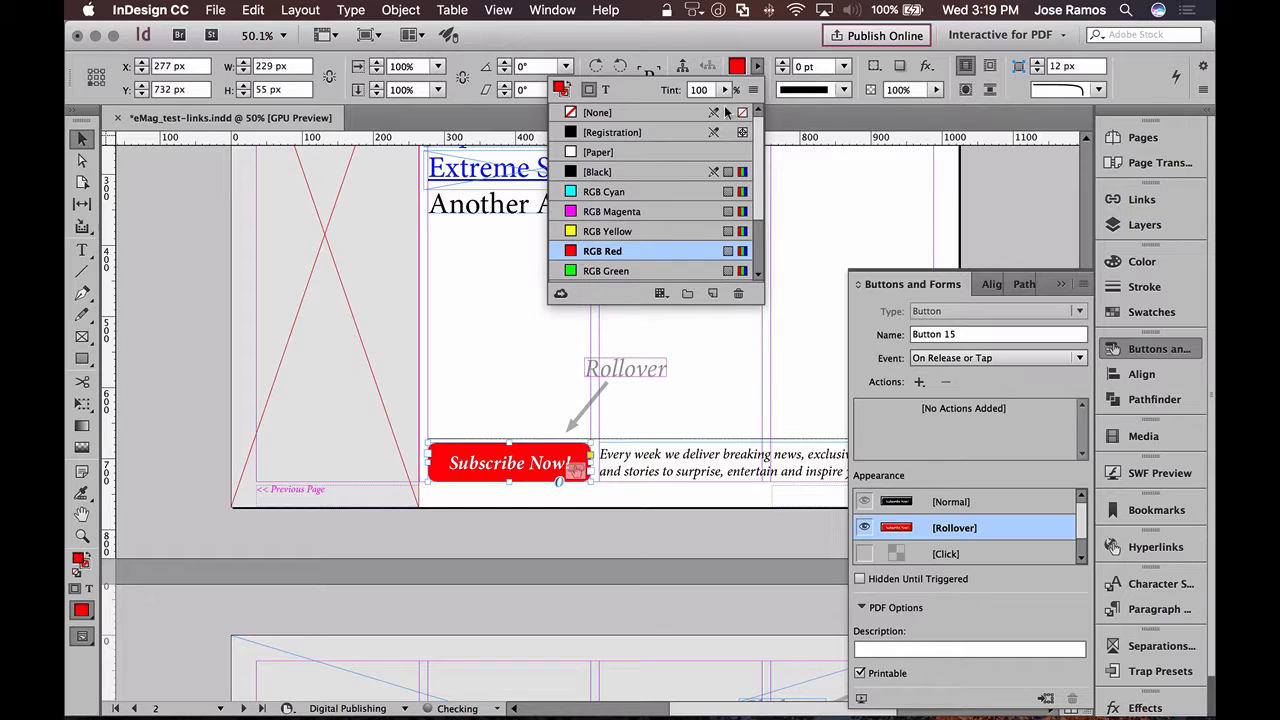
click(756, 67)
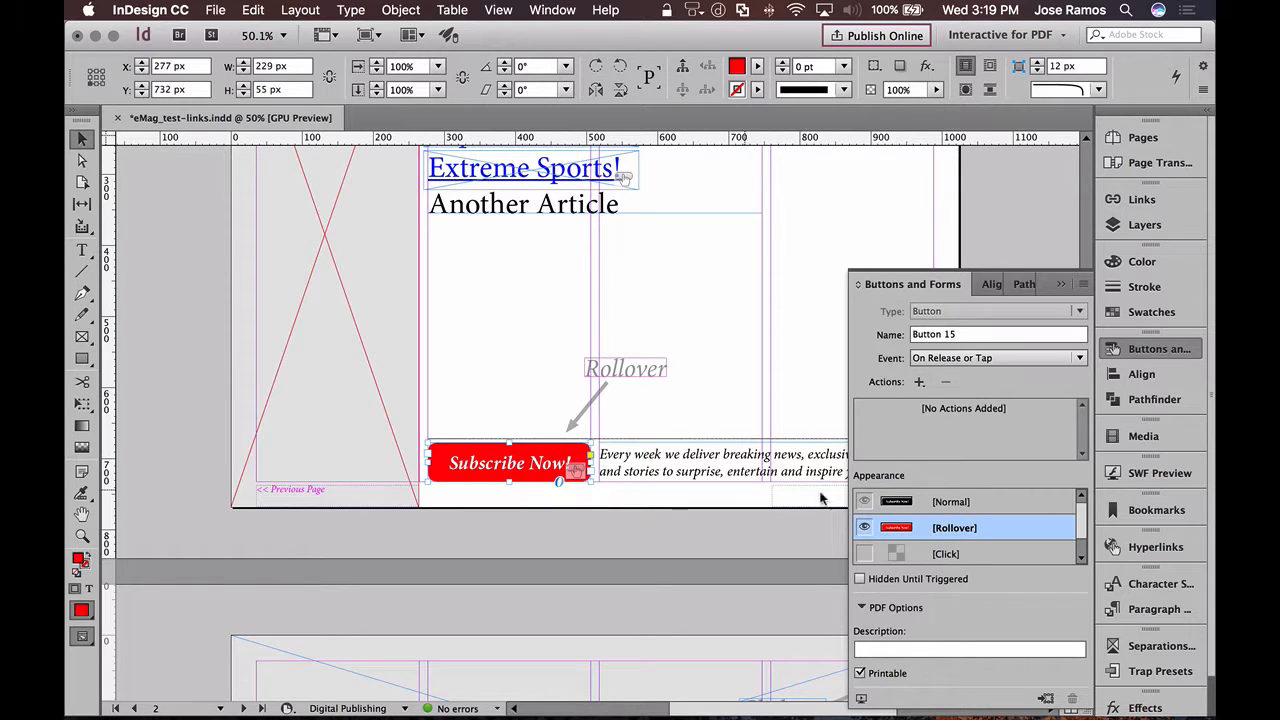
click(986, 501)
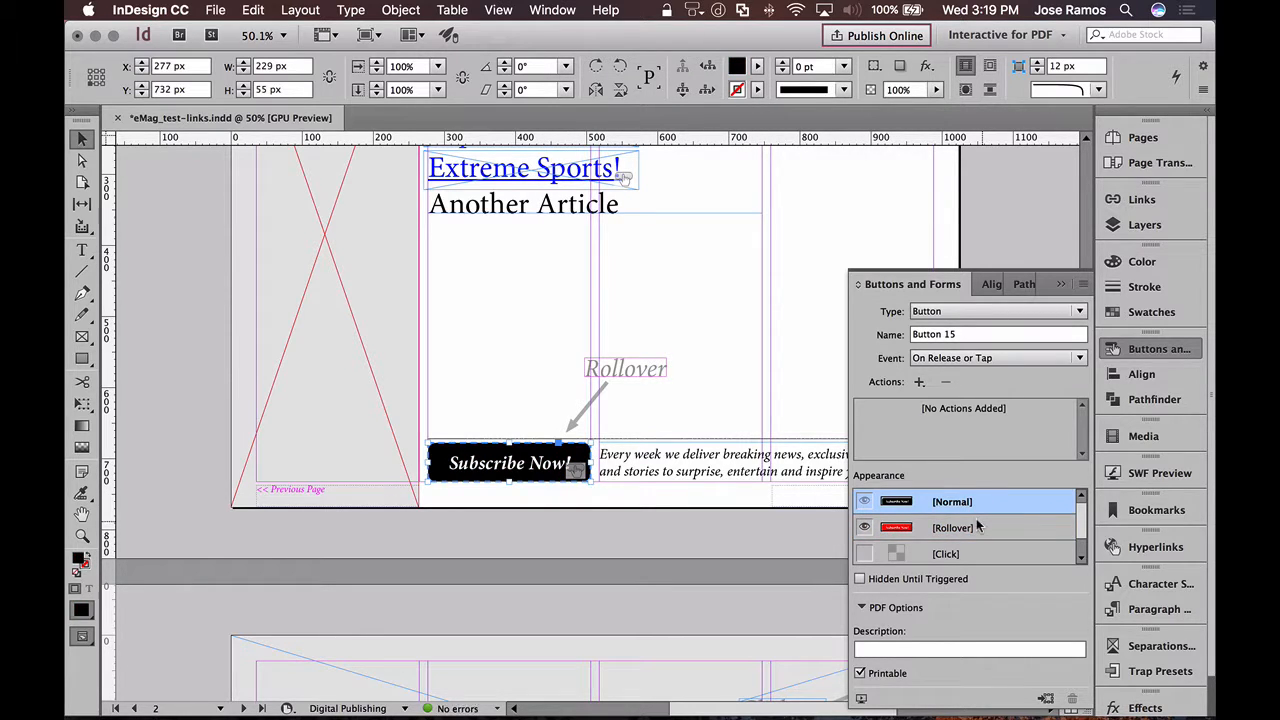
click(979, 527)
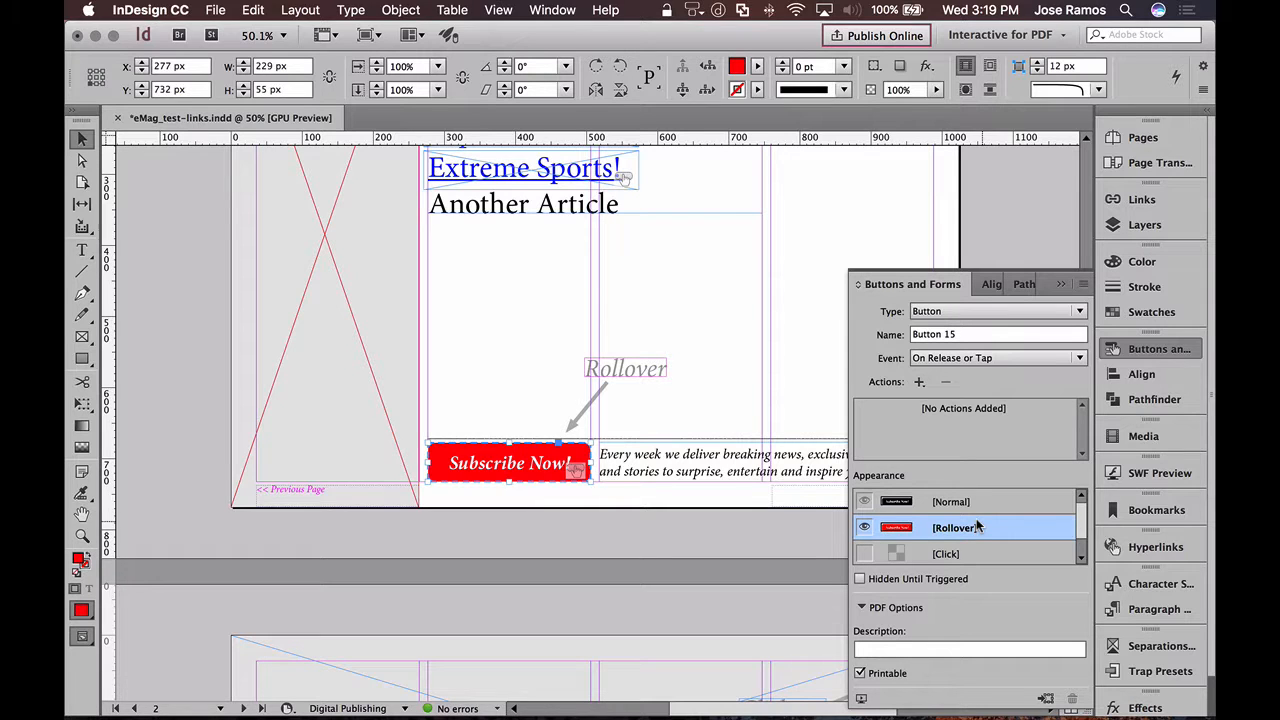
click(979, 508)
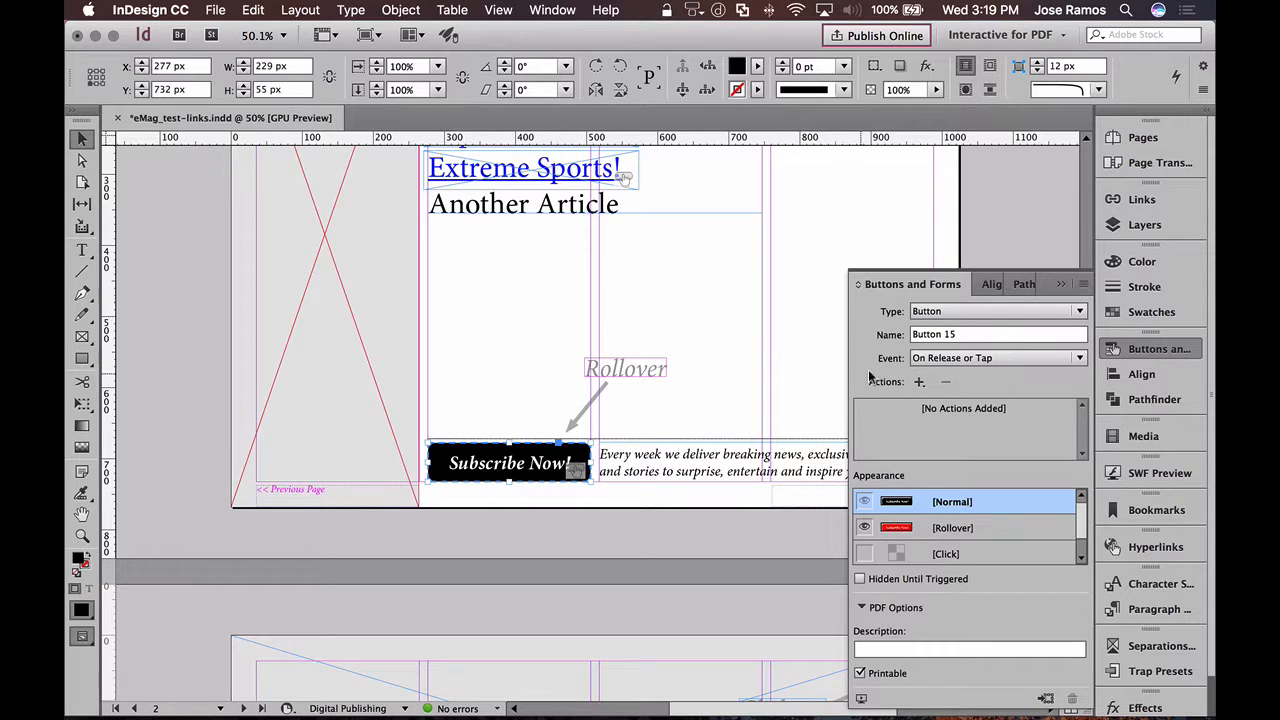
click(917, 381)
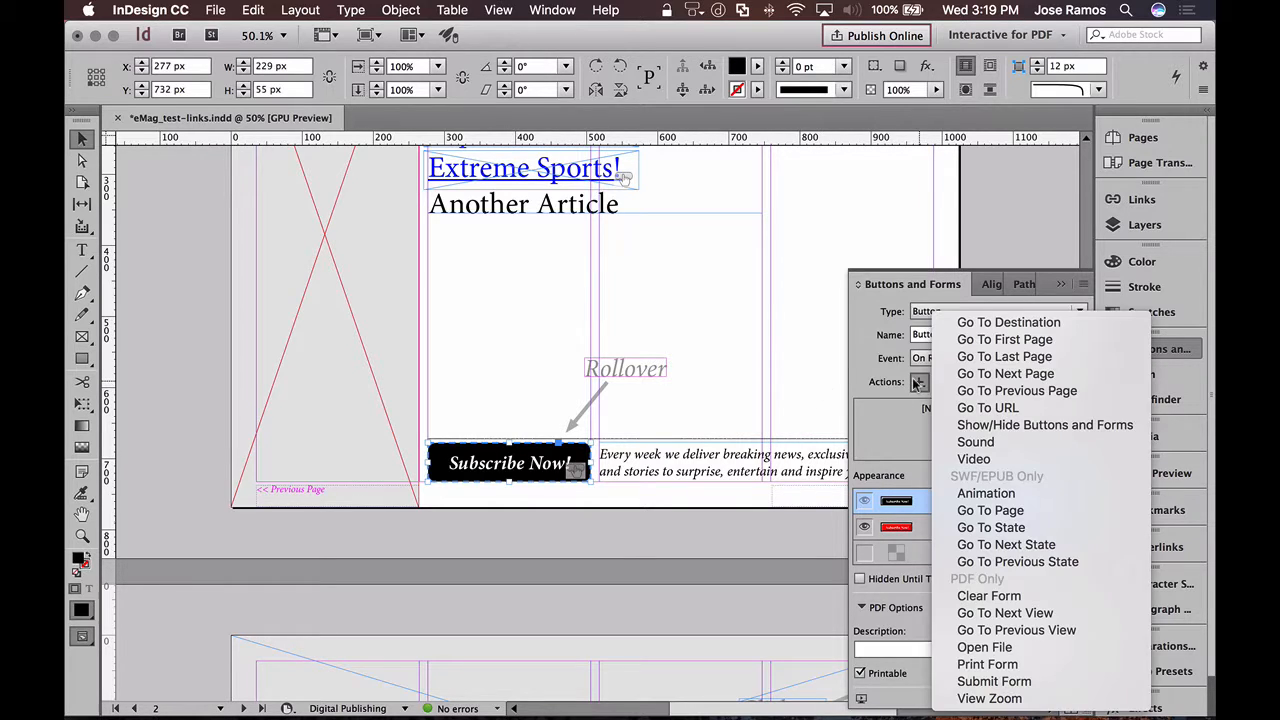
click(995, 408)
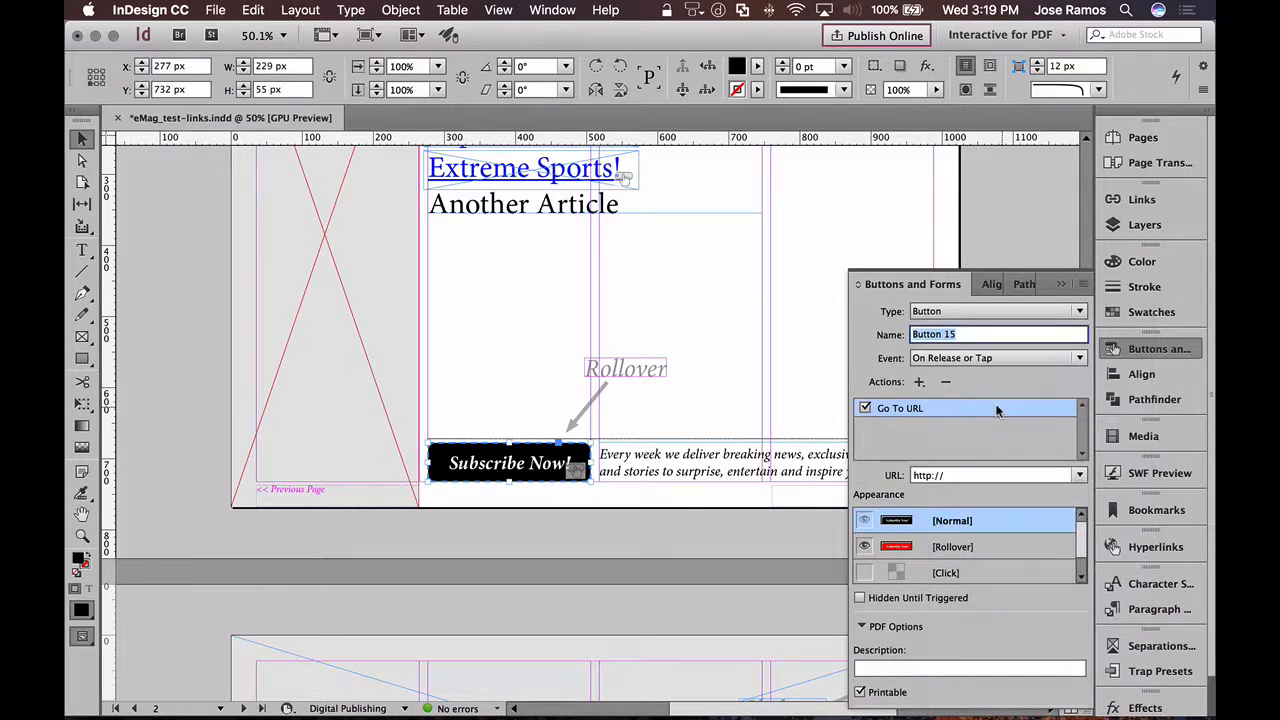
click(966, 455)
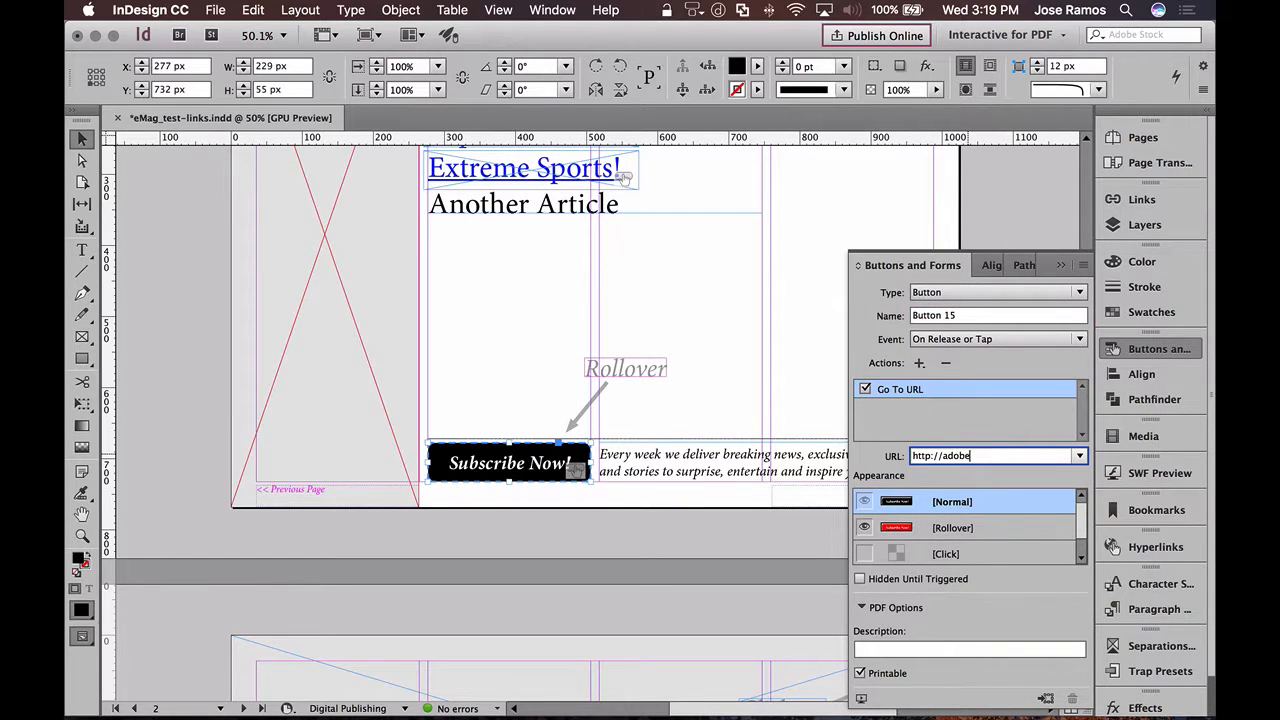
key(Return)
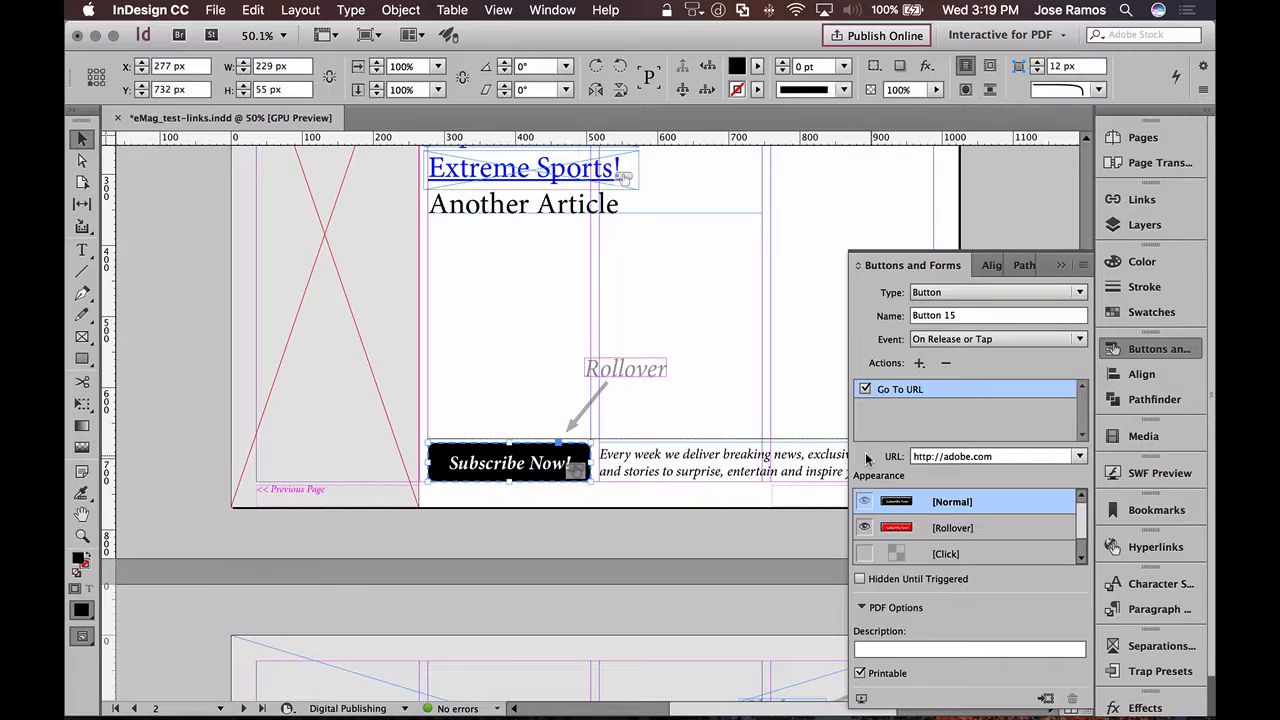
click(1140, 351)
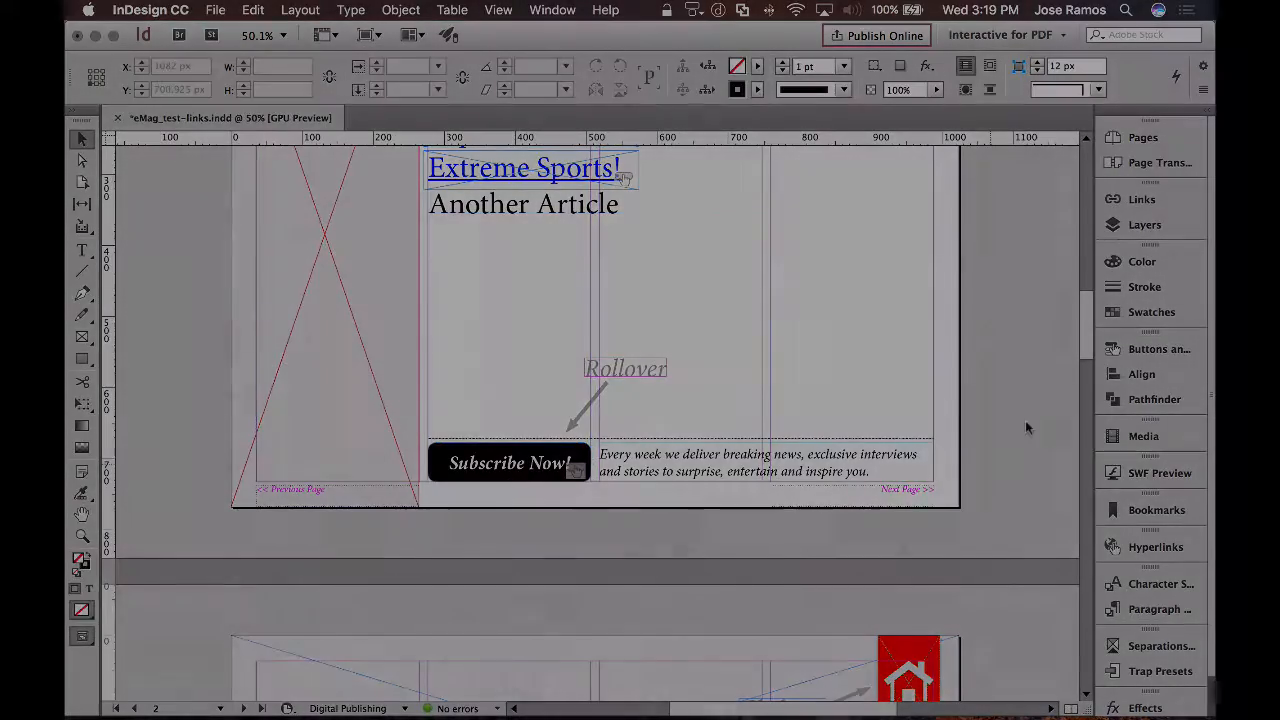